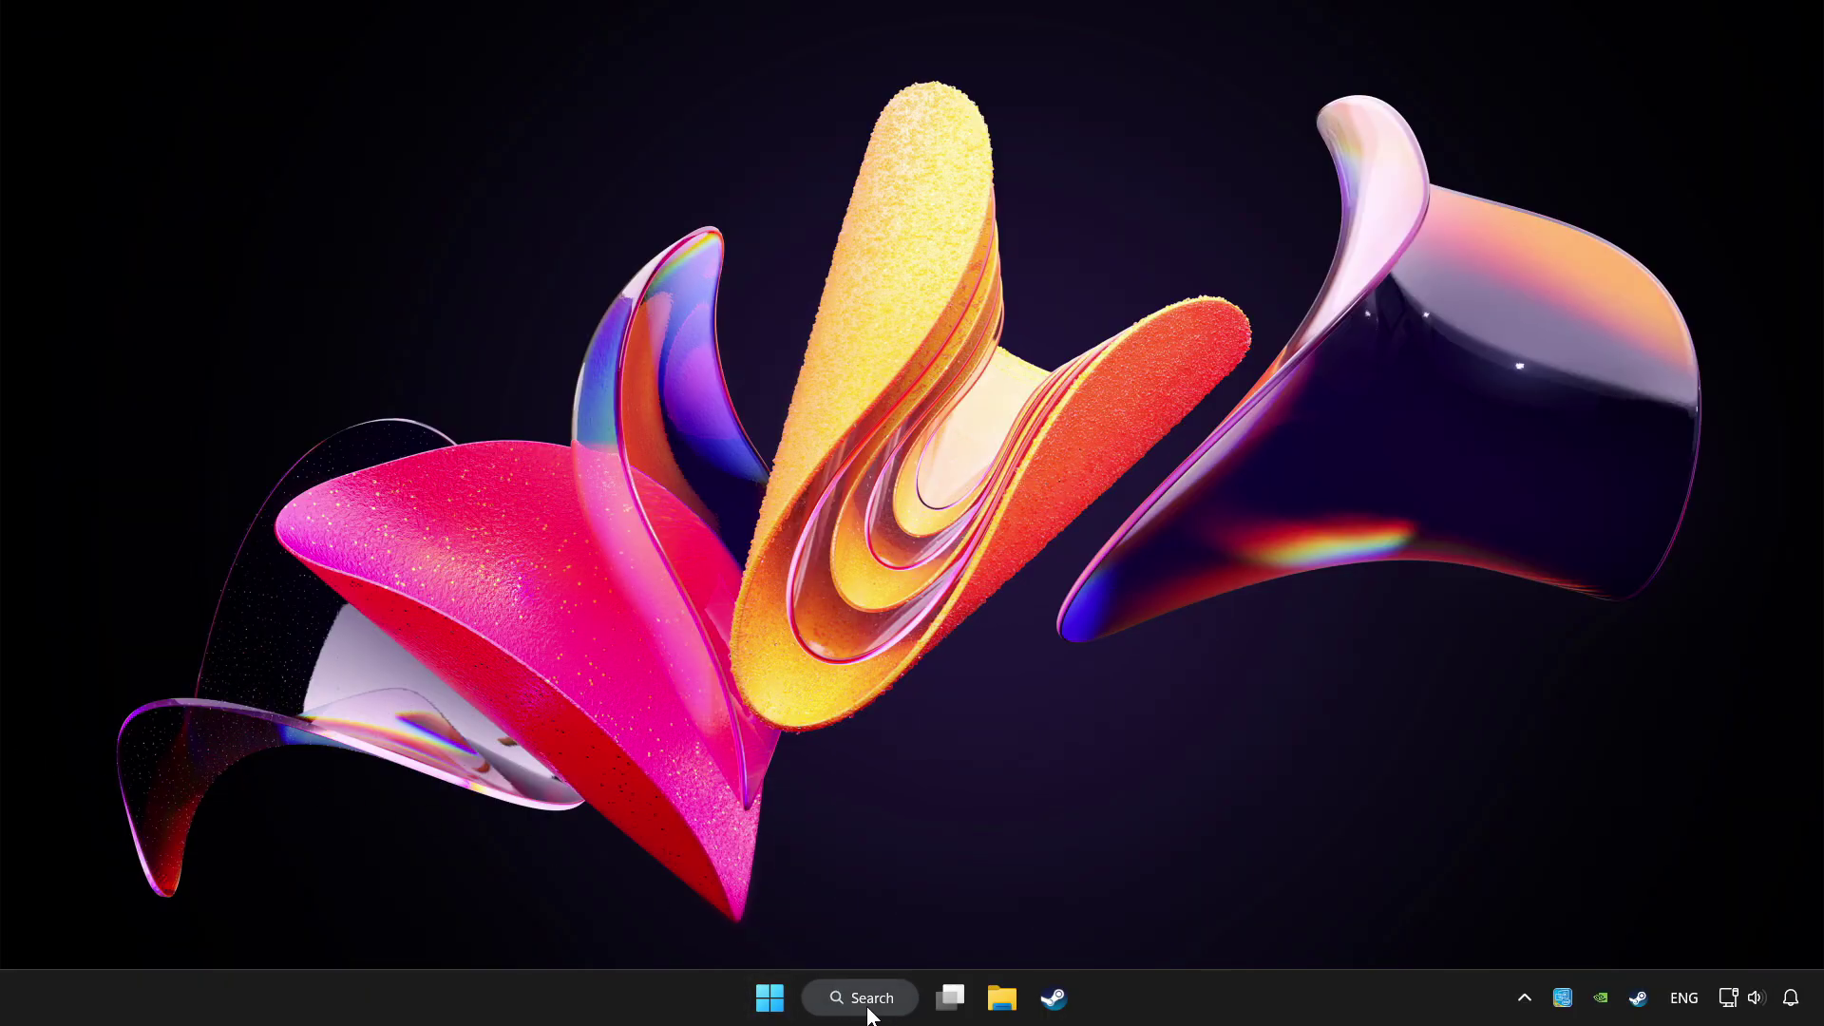
Step: Search Windows for "device manager" so it appears as the best match
click(868, 997)
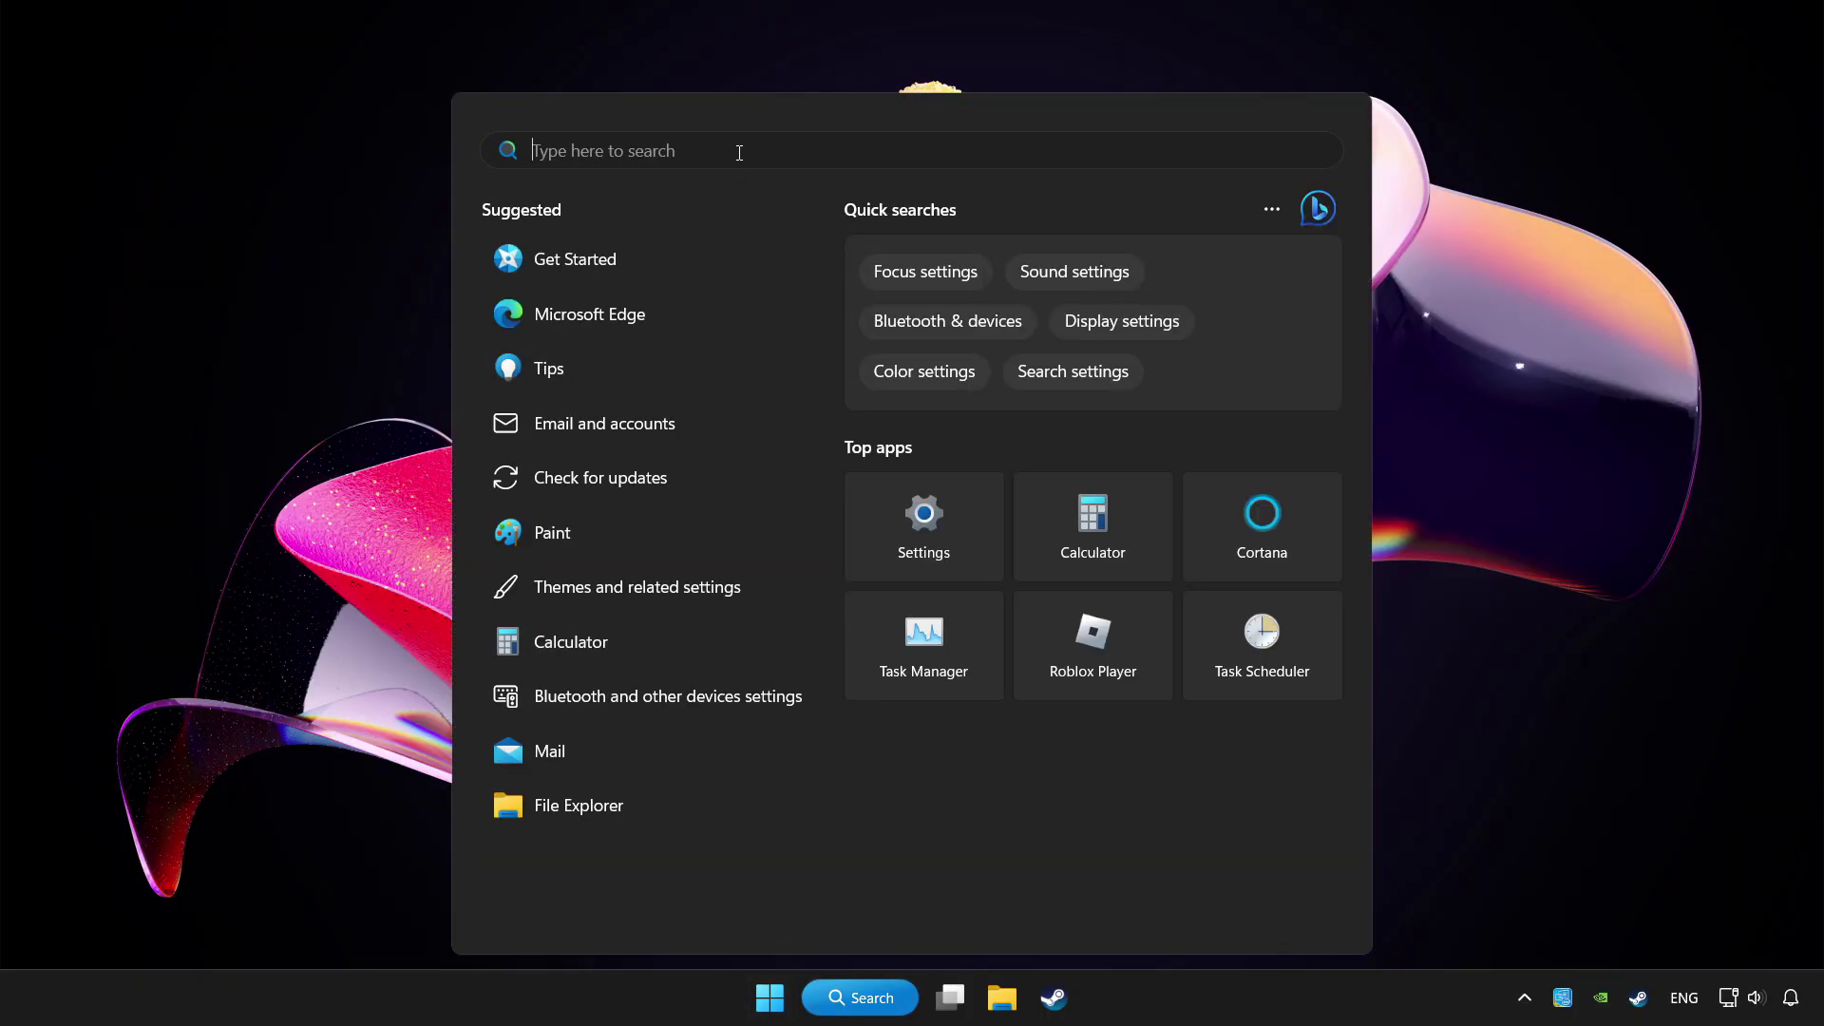
text(device managh)
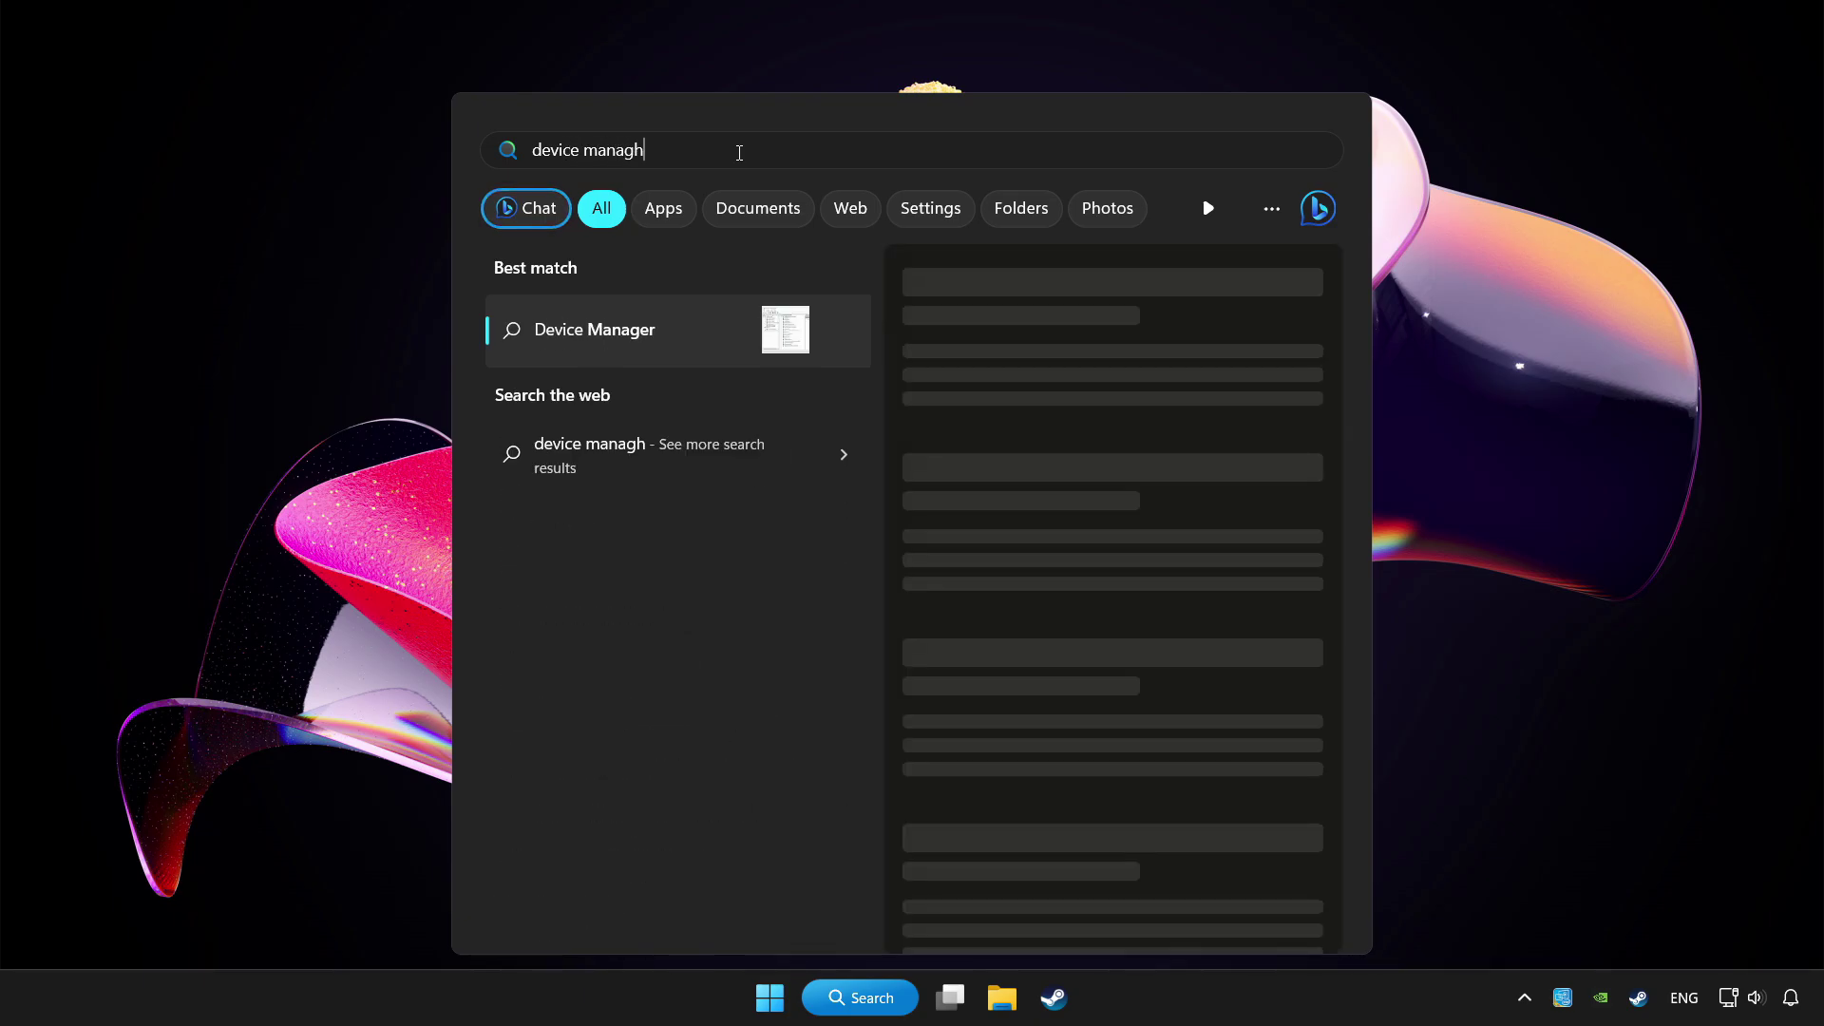
key(BackSpace)
text(er)
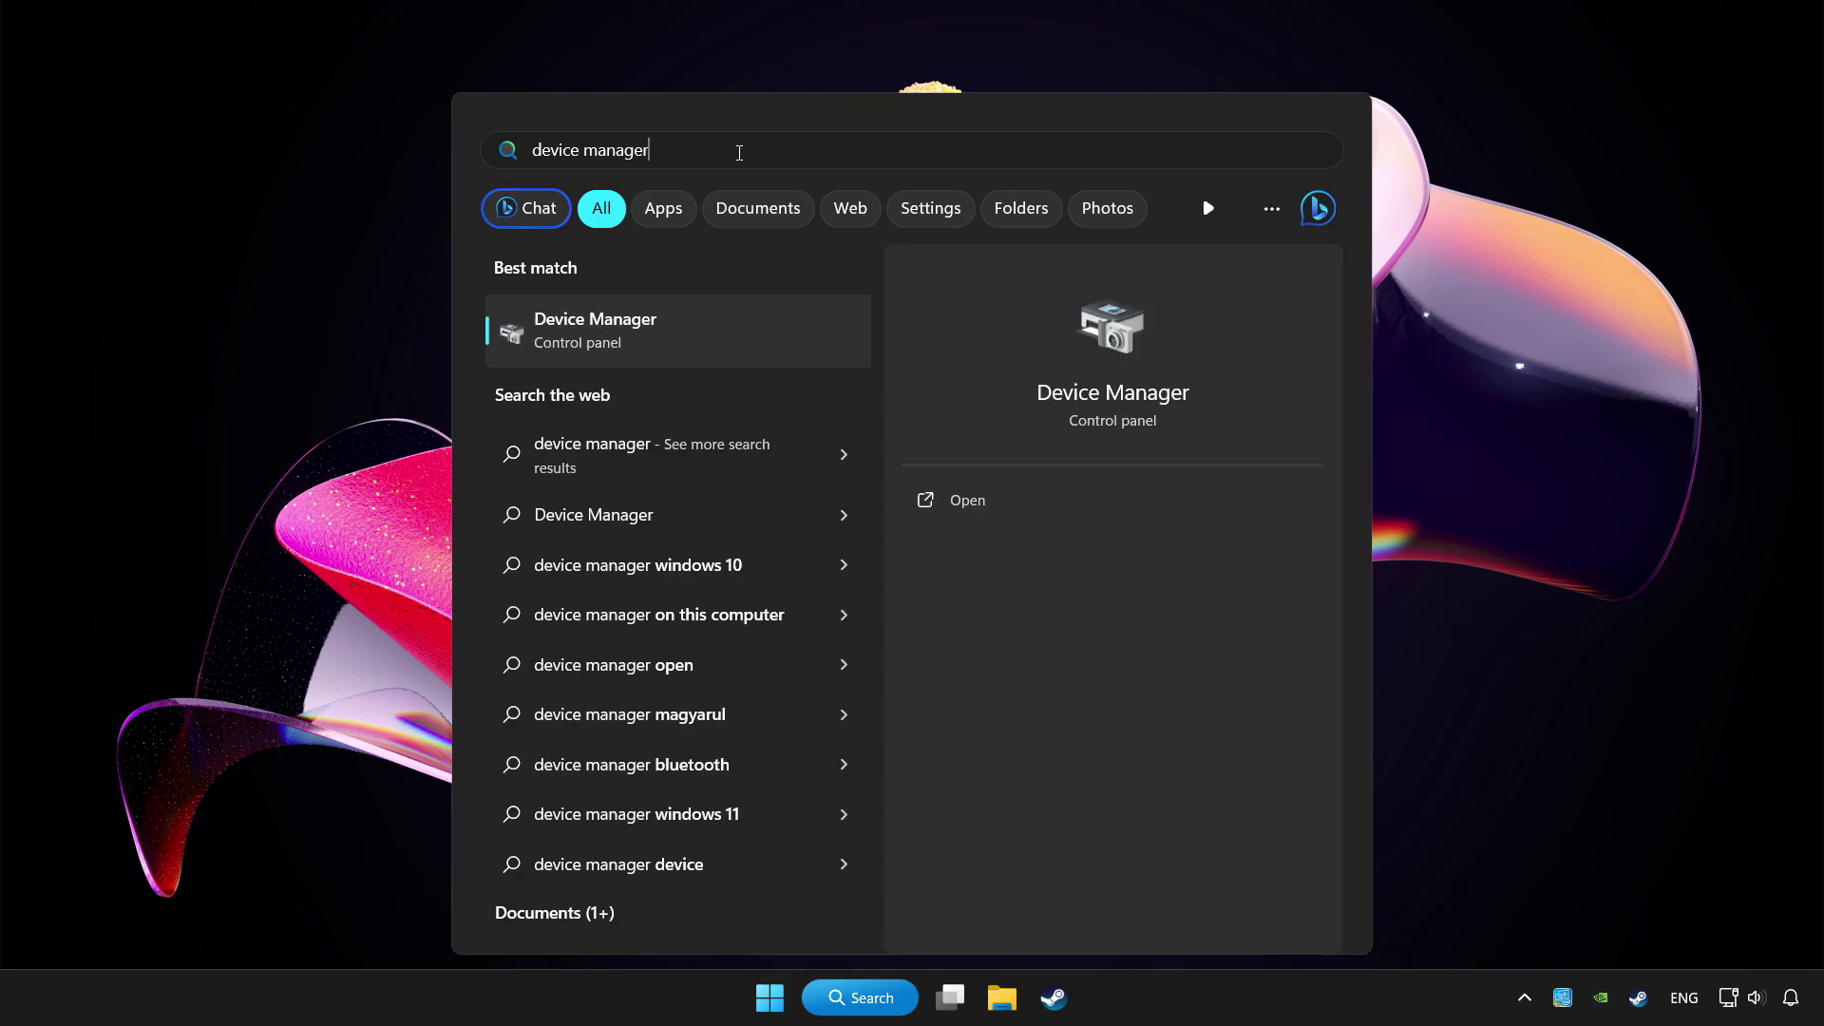
Step: Launch Device Manager and locate the Xbox 360 Controller for Windows under Xbox 360 Peripherals
click(754, 338)
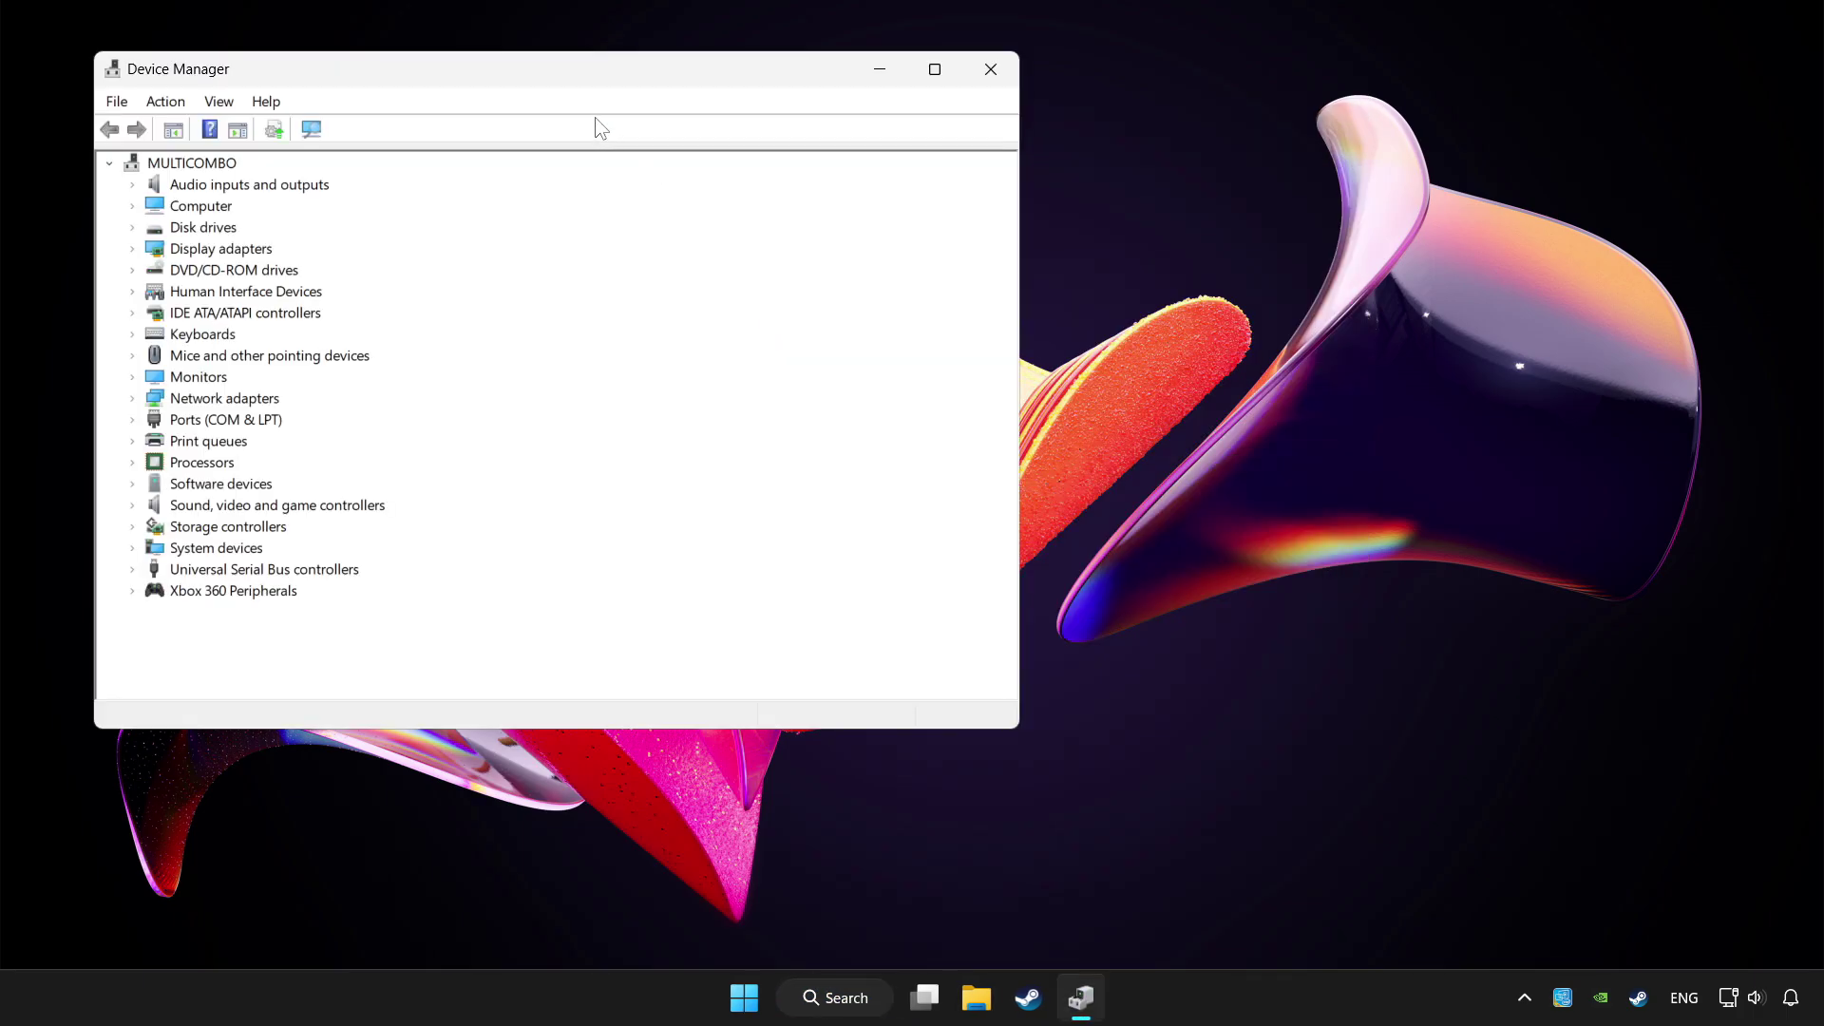
drag(538, 75, 856, 173)
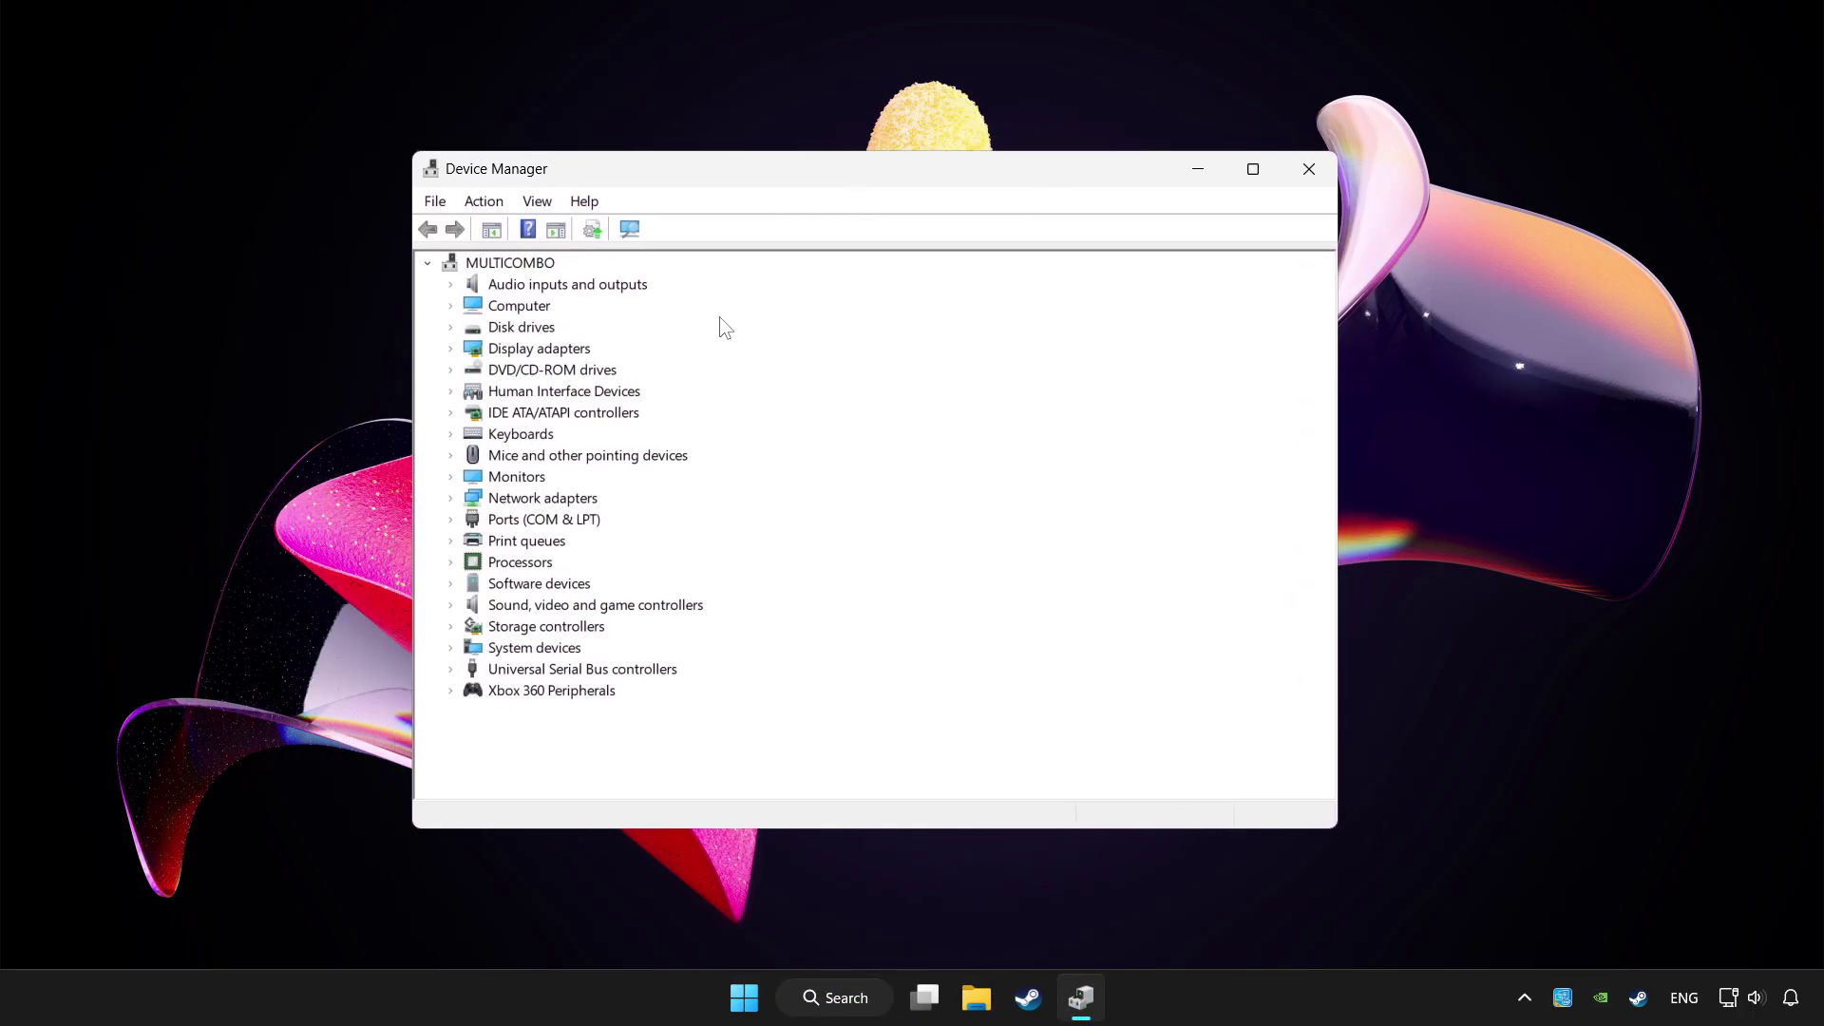
click(528, 695)
click(452, 690)
click(530, 714)
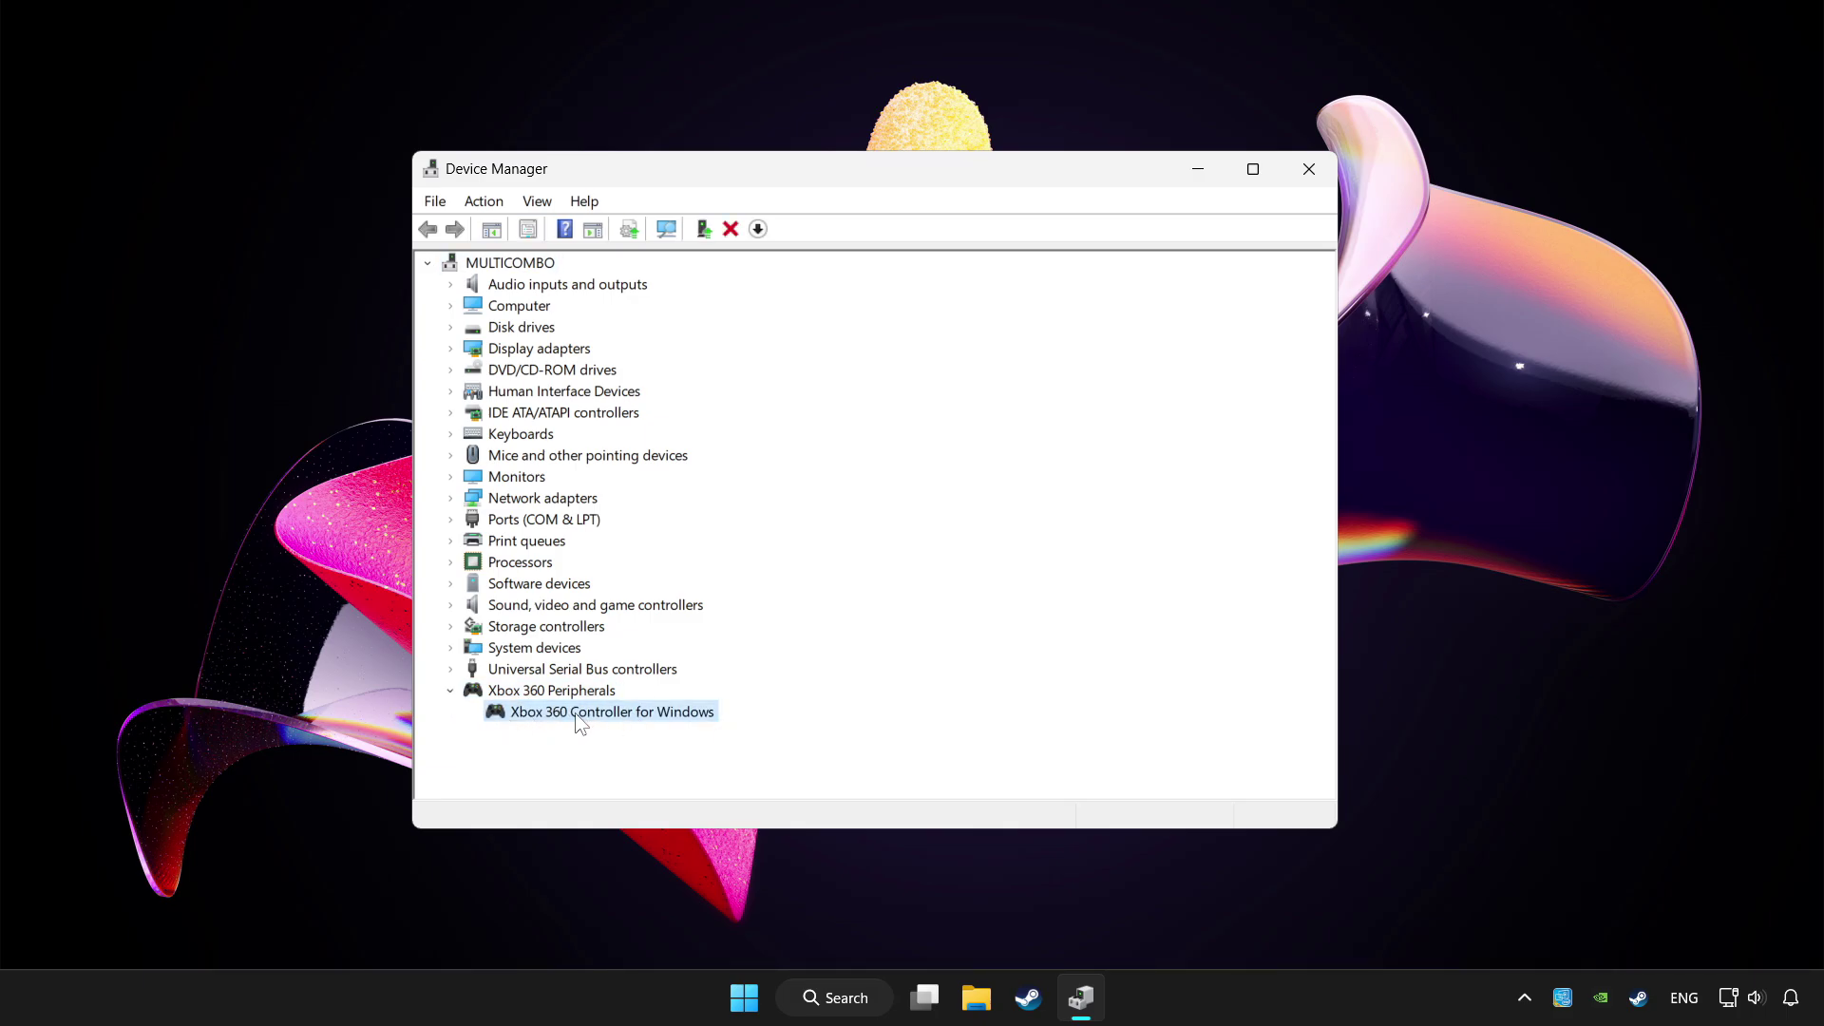
Step: Run an automatic driver search for the controller; Windows reports the best driver already installed
right_click(603, 719)
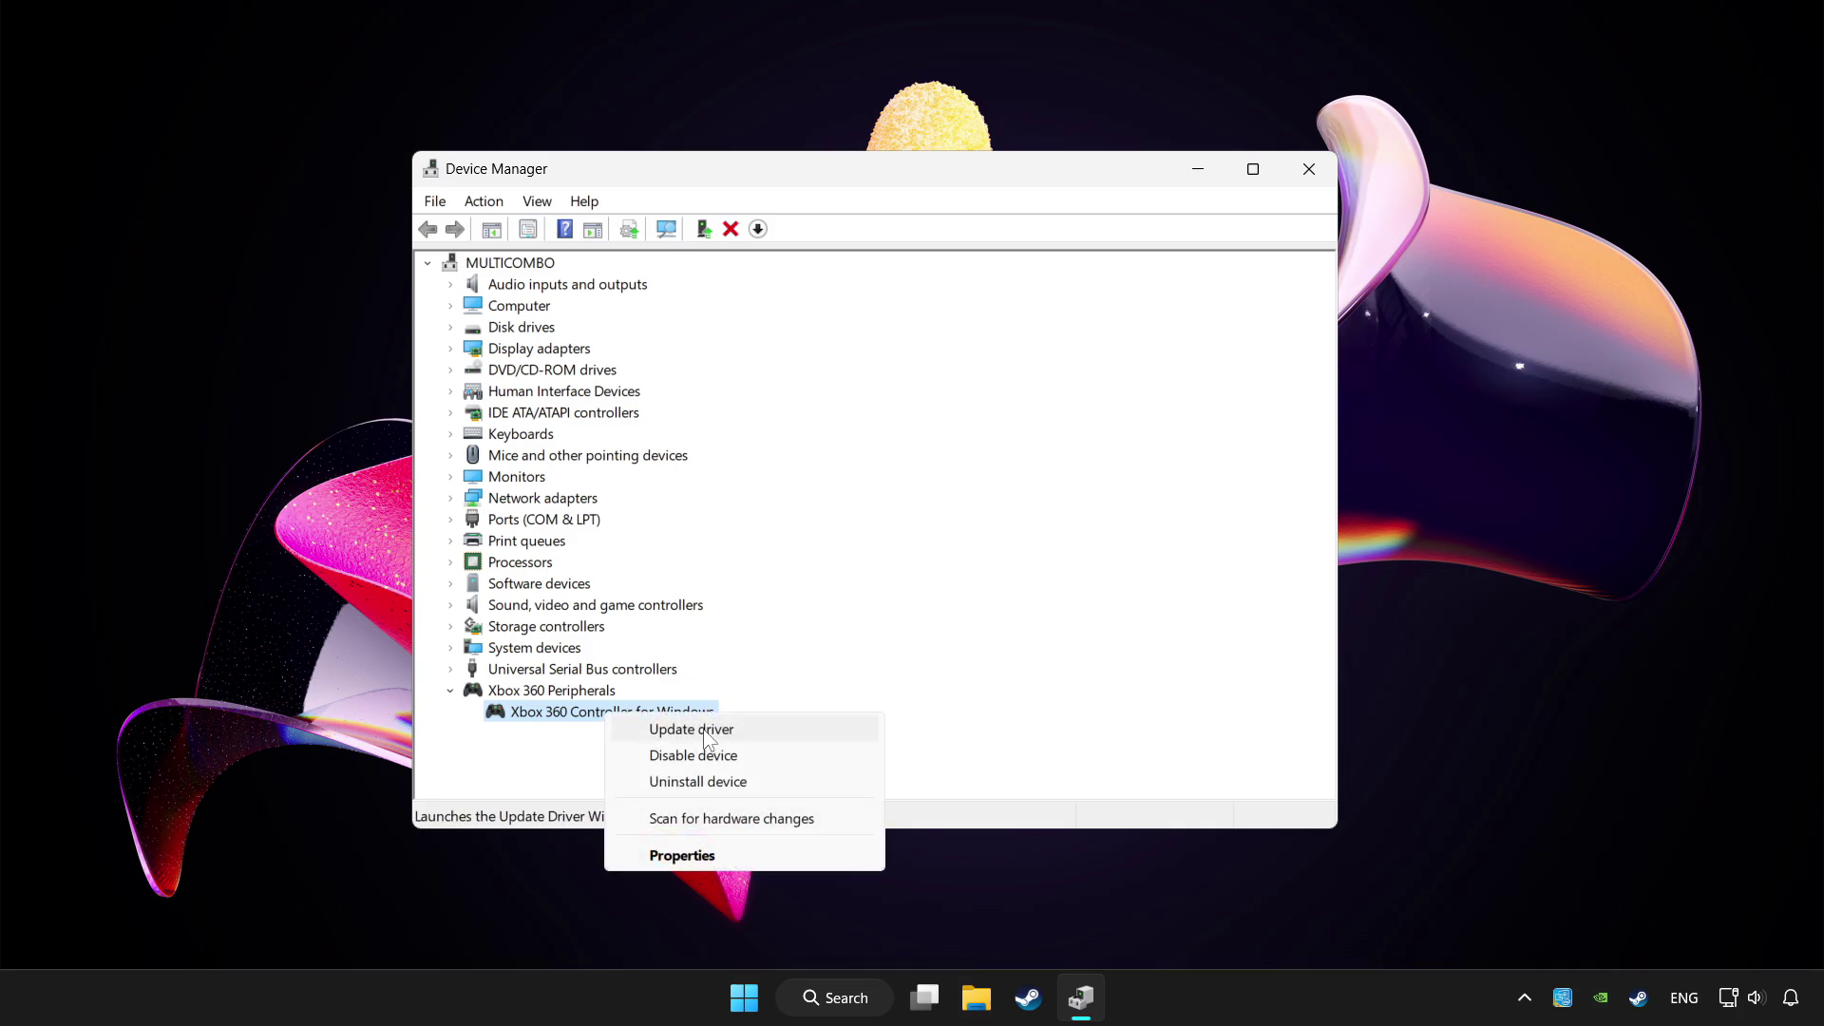
click(764, 734)
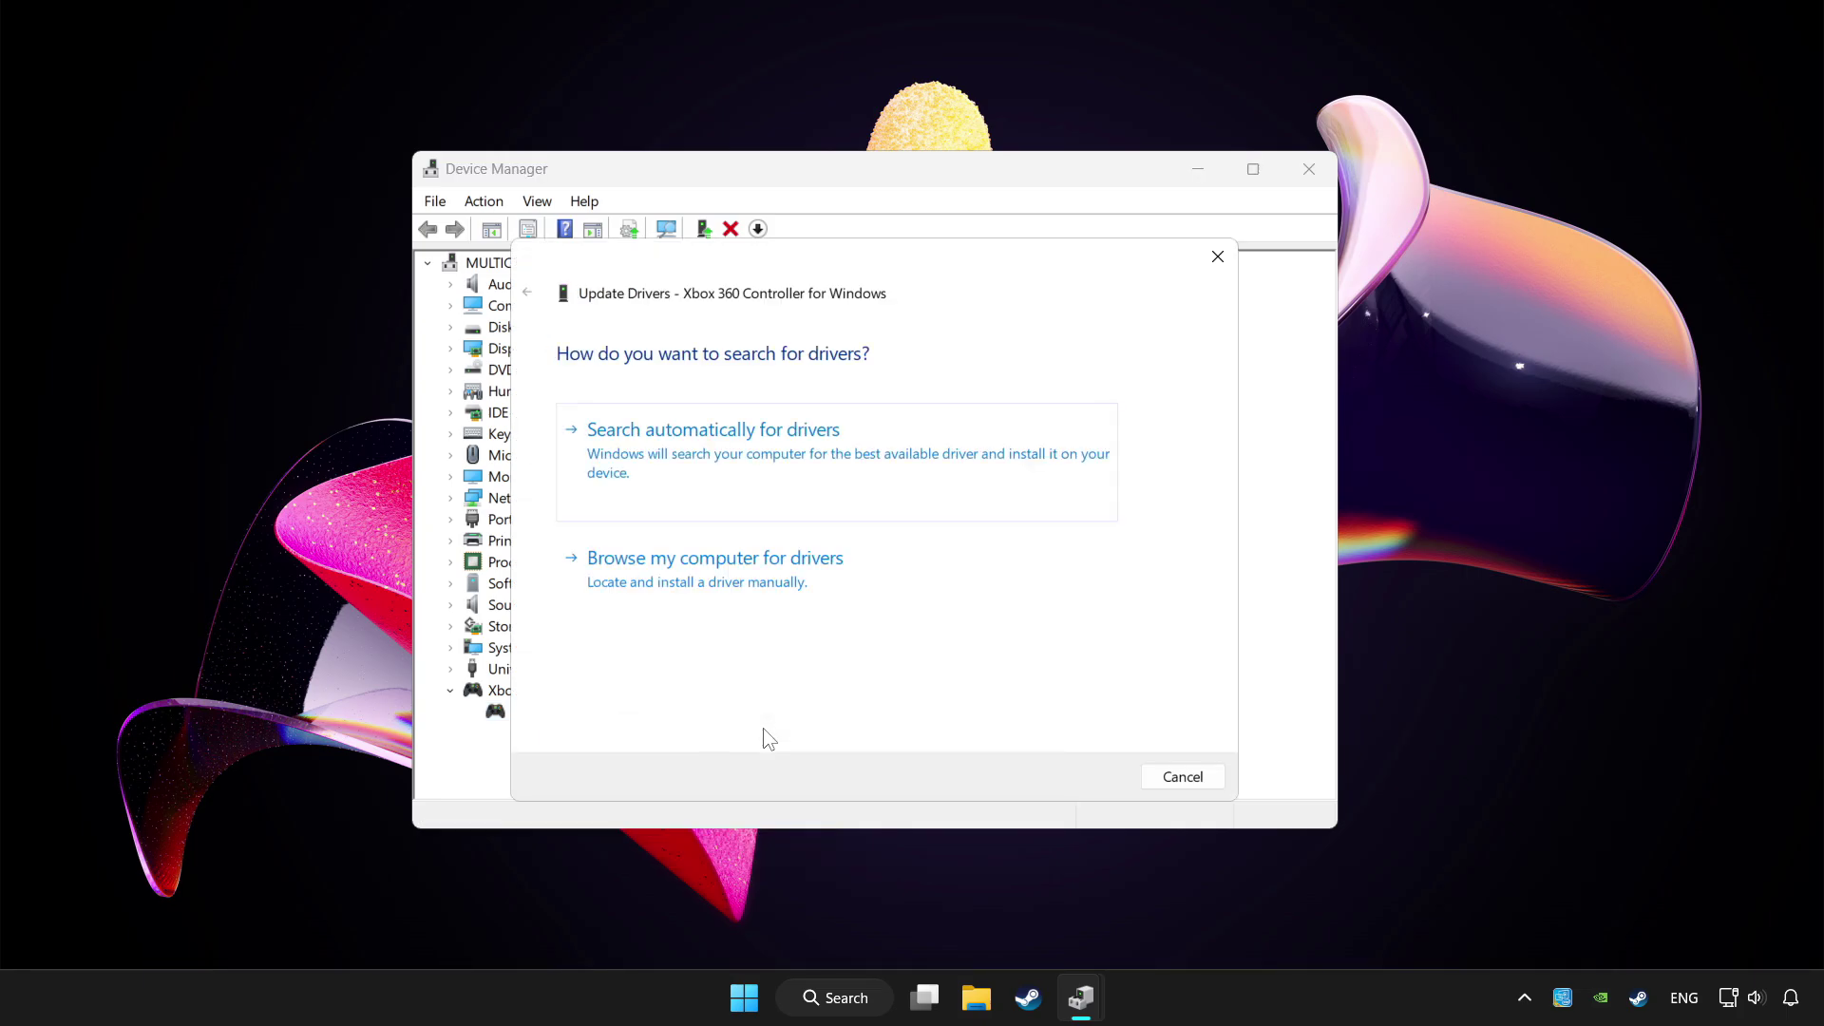
click(777, 456)
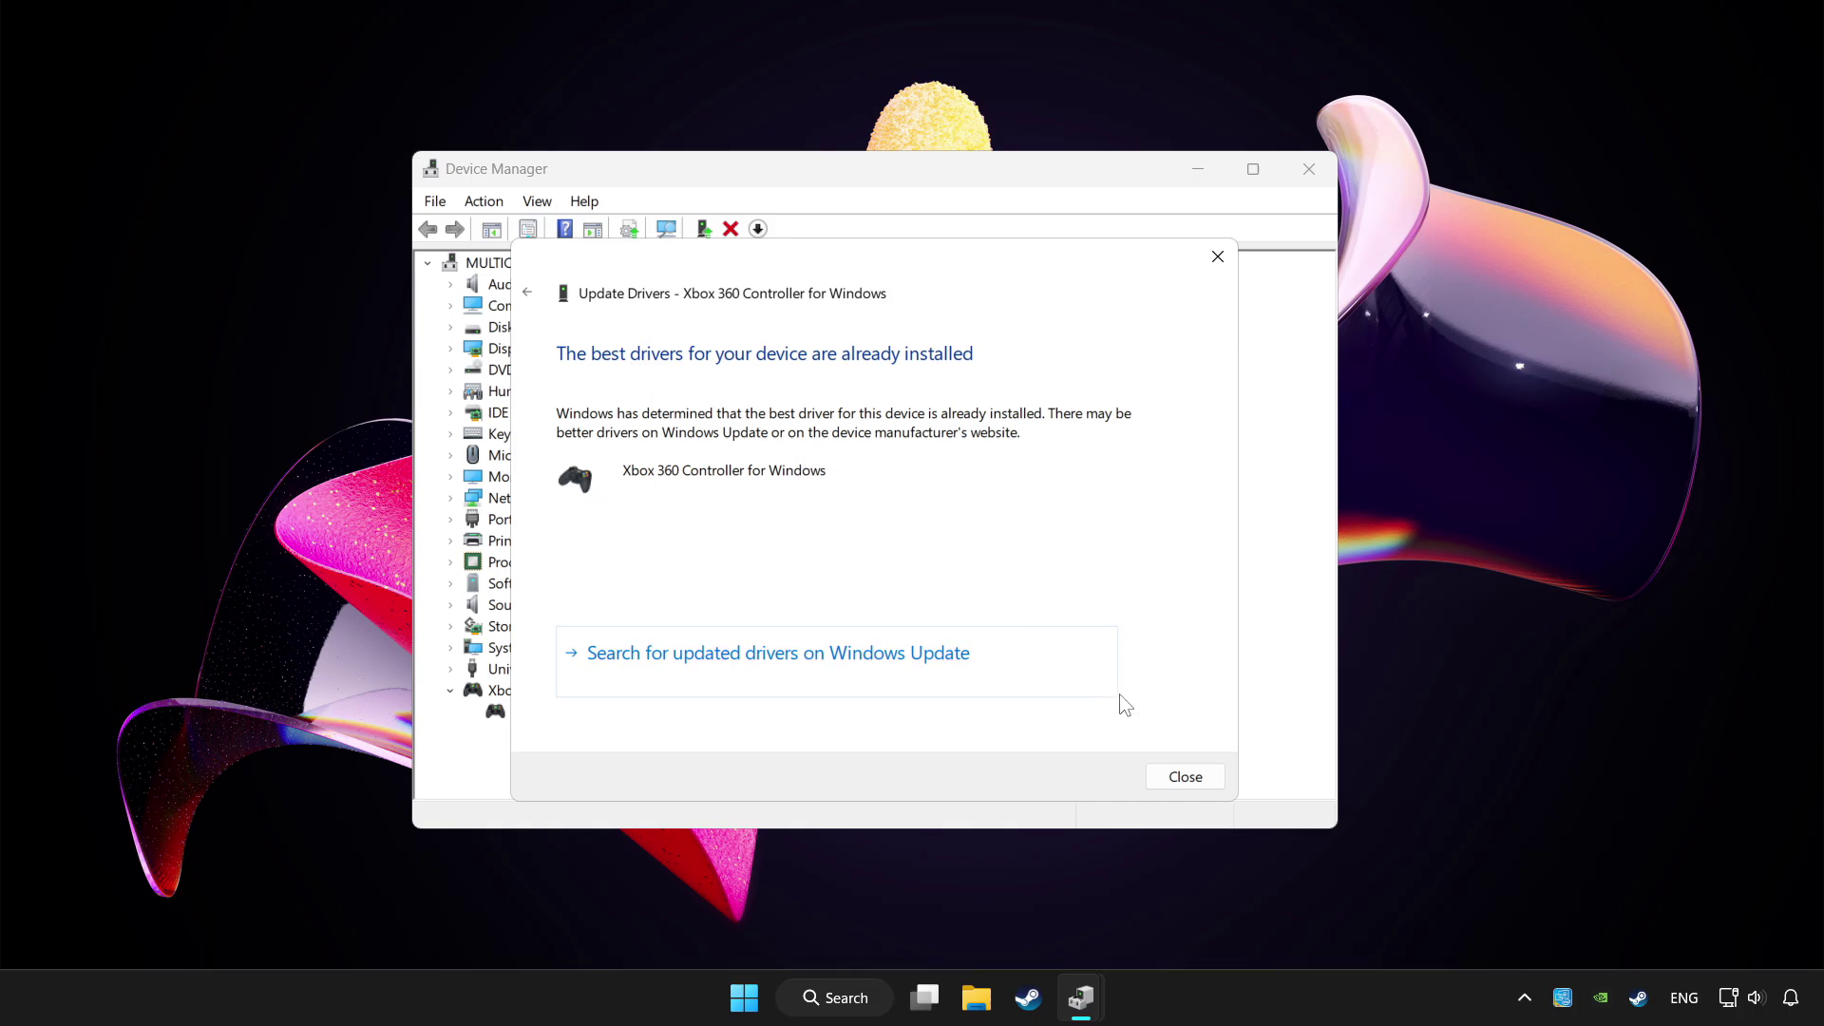
Step: Disable the Xbox 360 Controller for Windows, confirming and declining the restart
click(1183, 777)
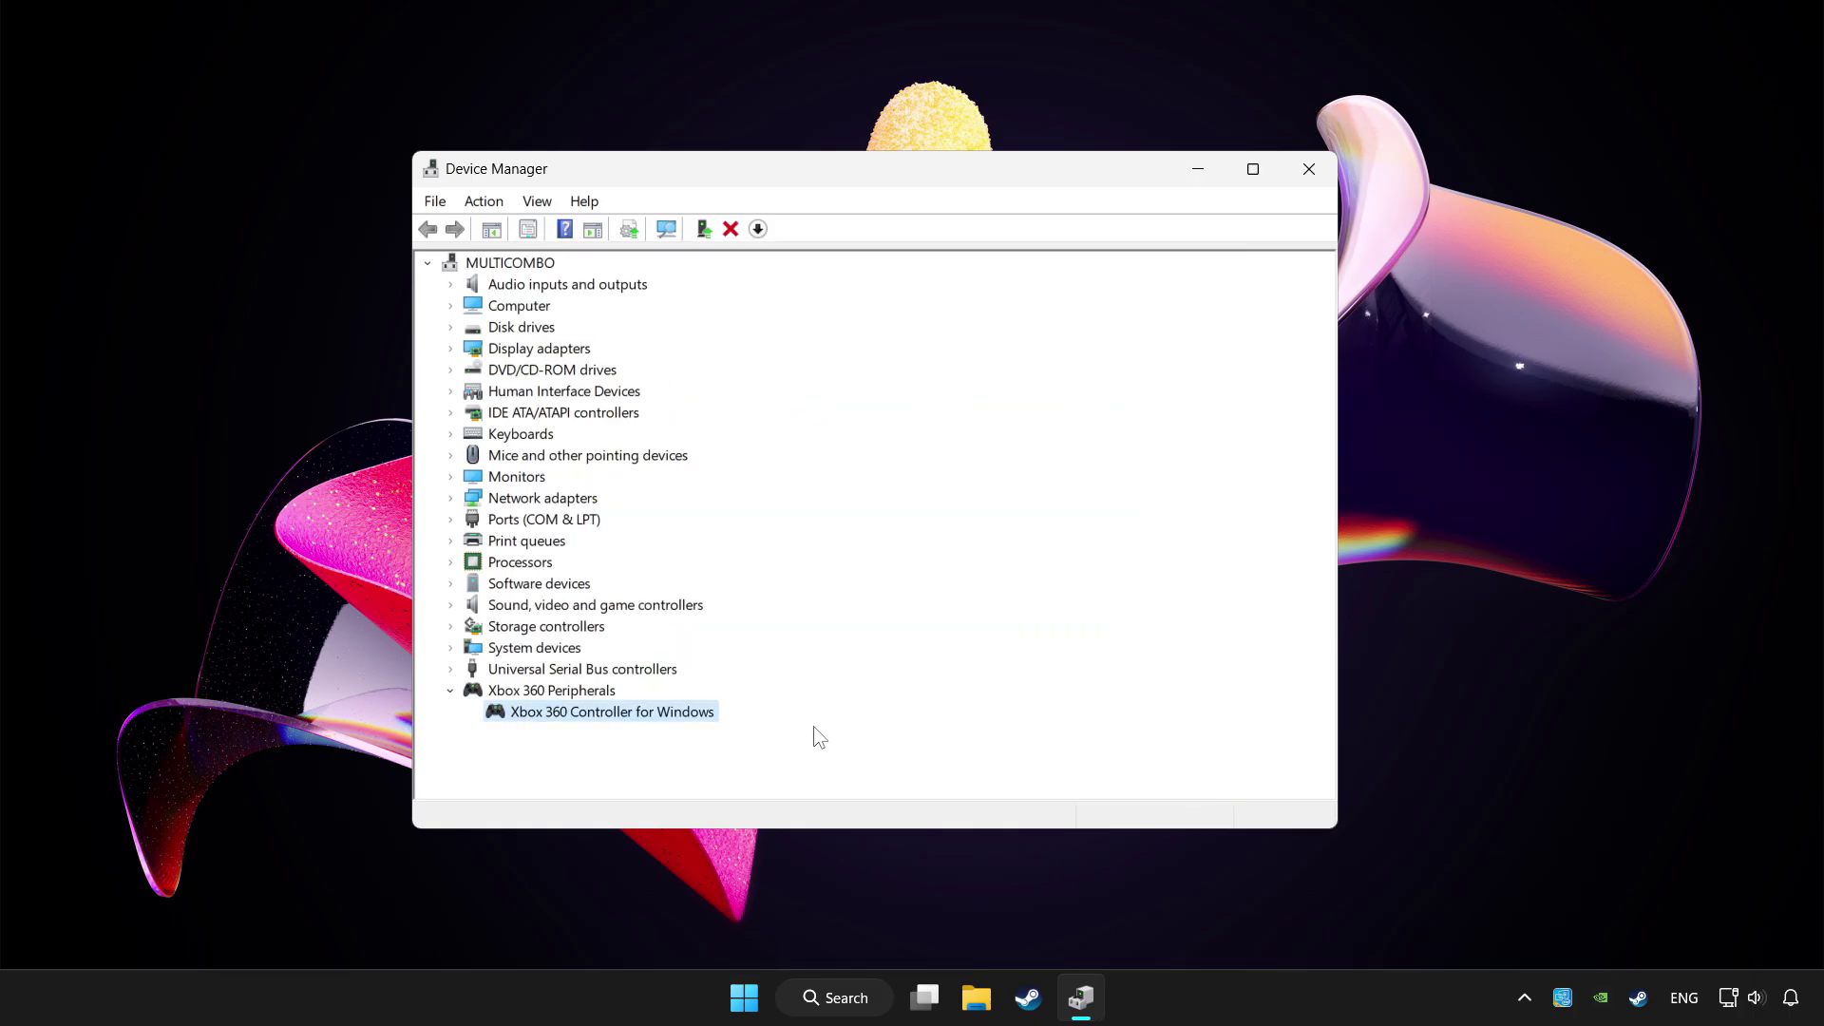
right_click(594, 720)
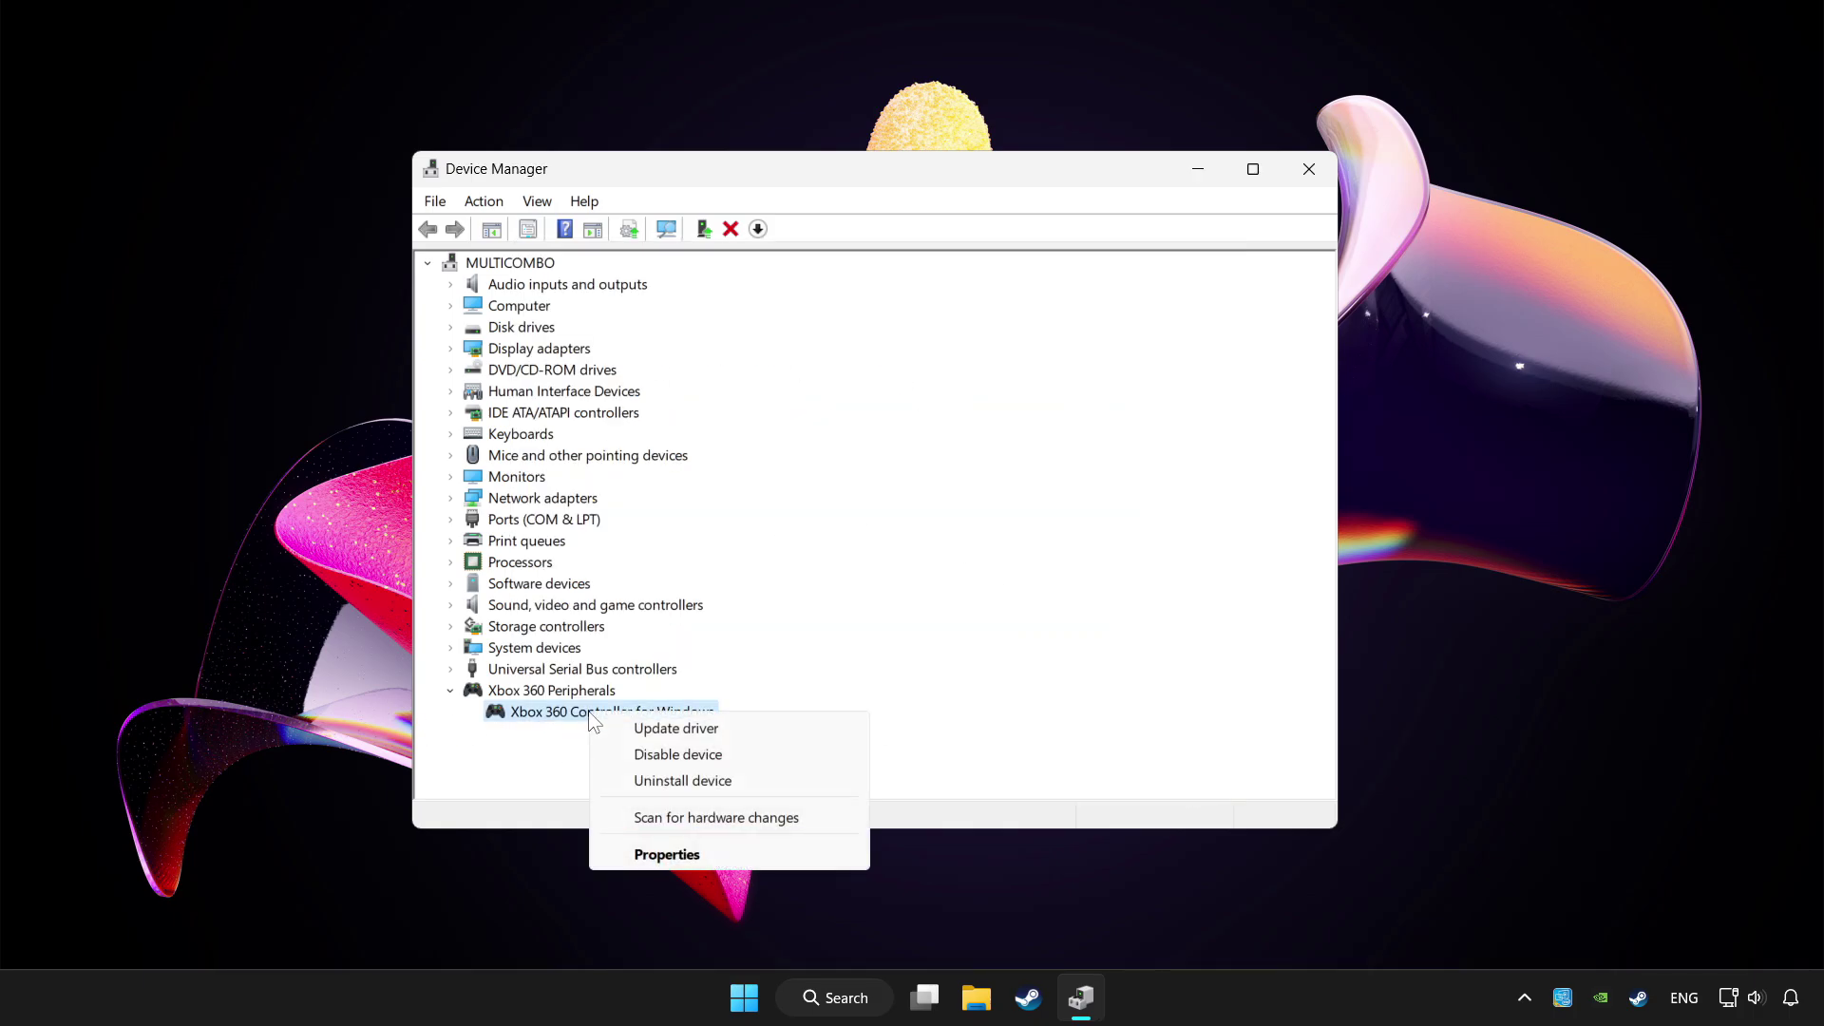
click(686, 756)
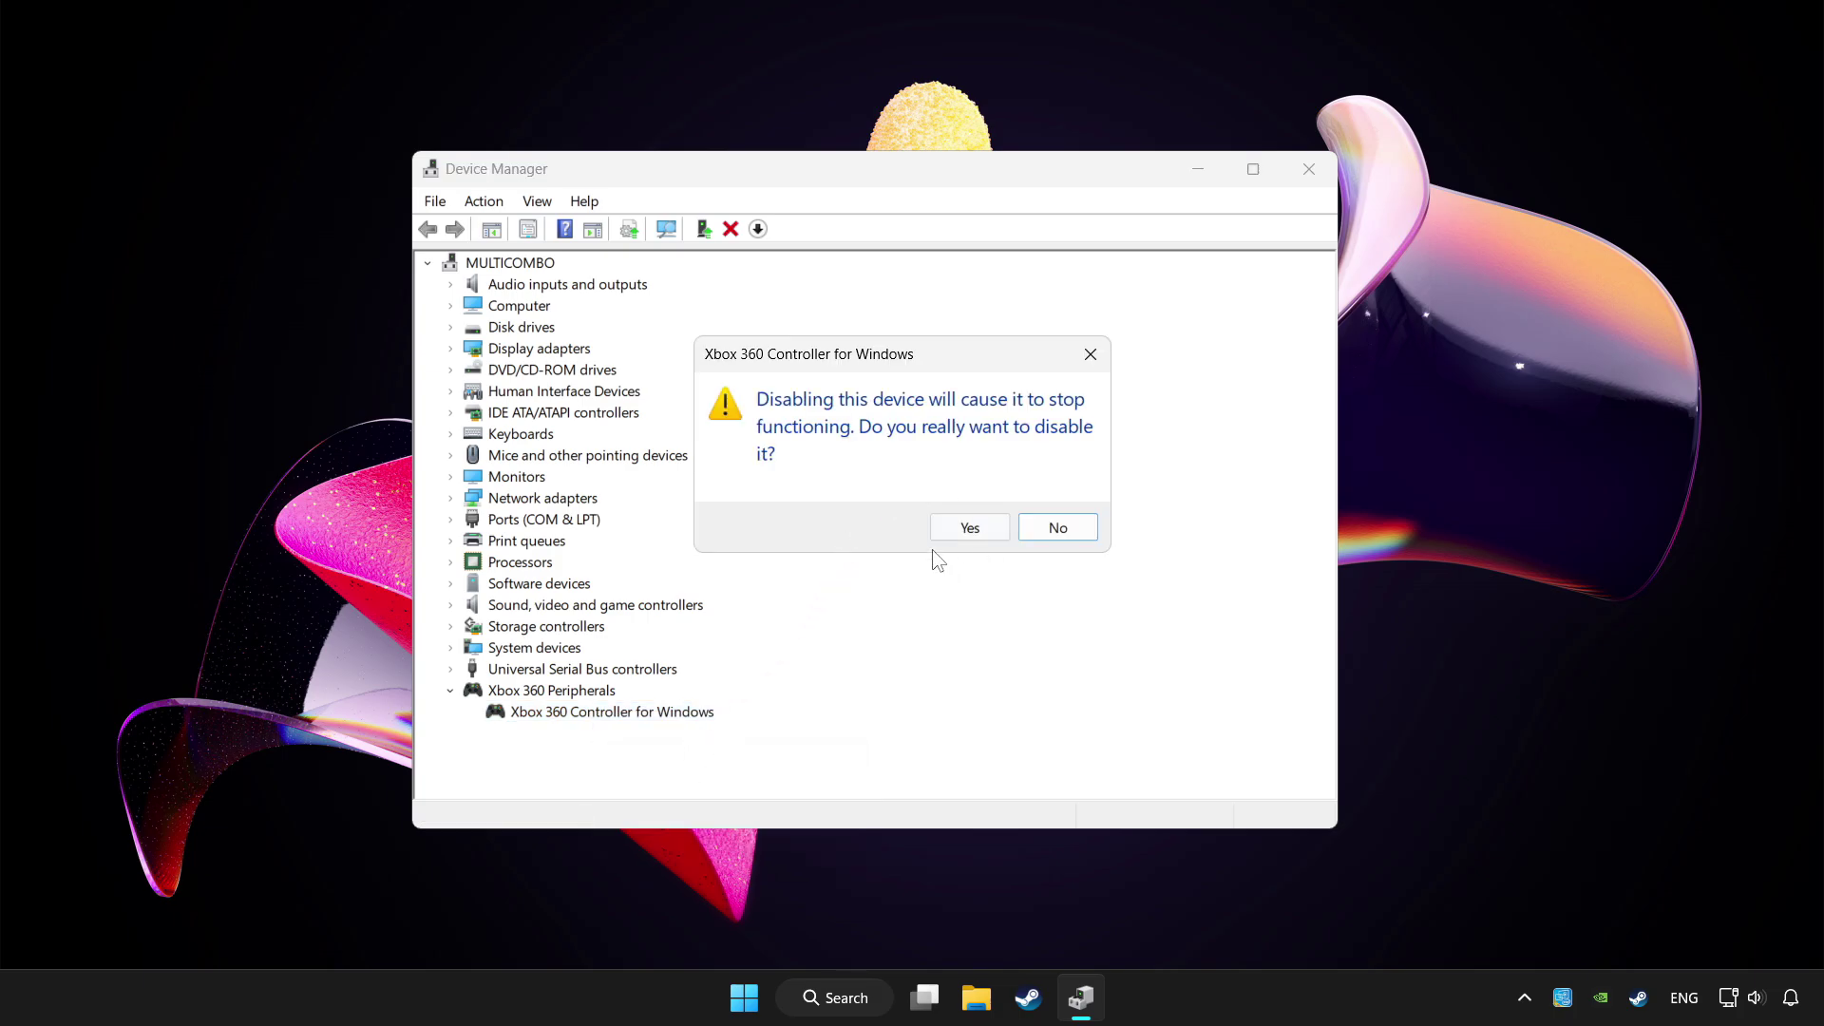
click(952, 530)
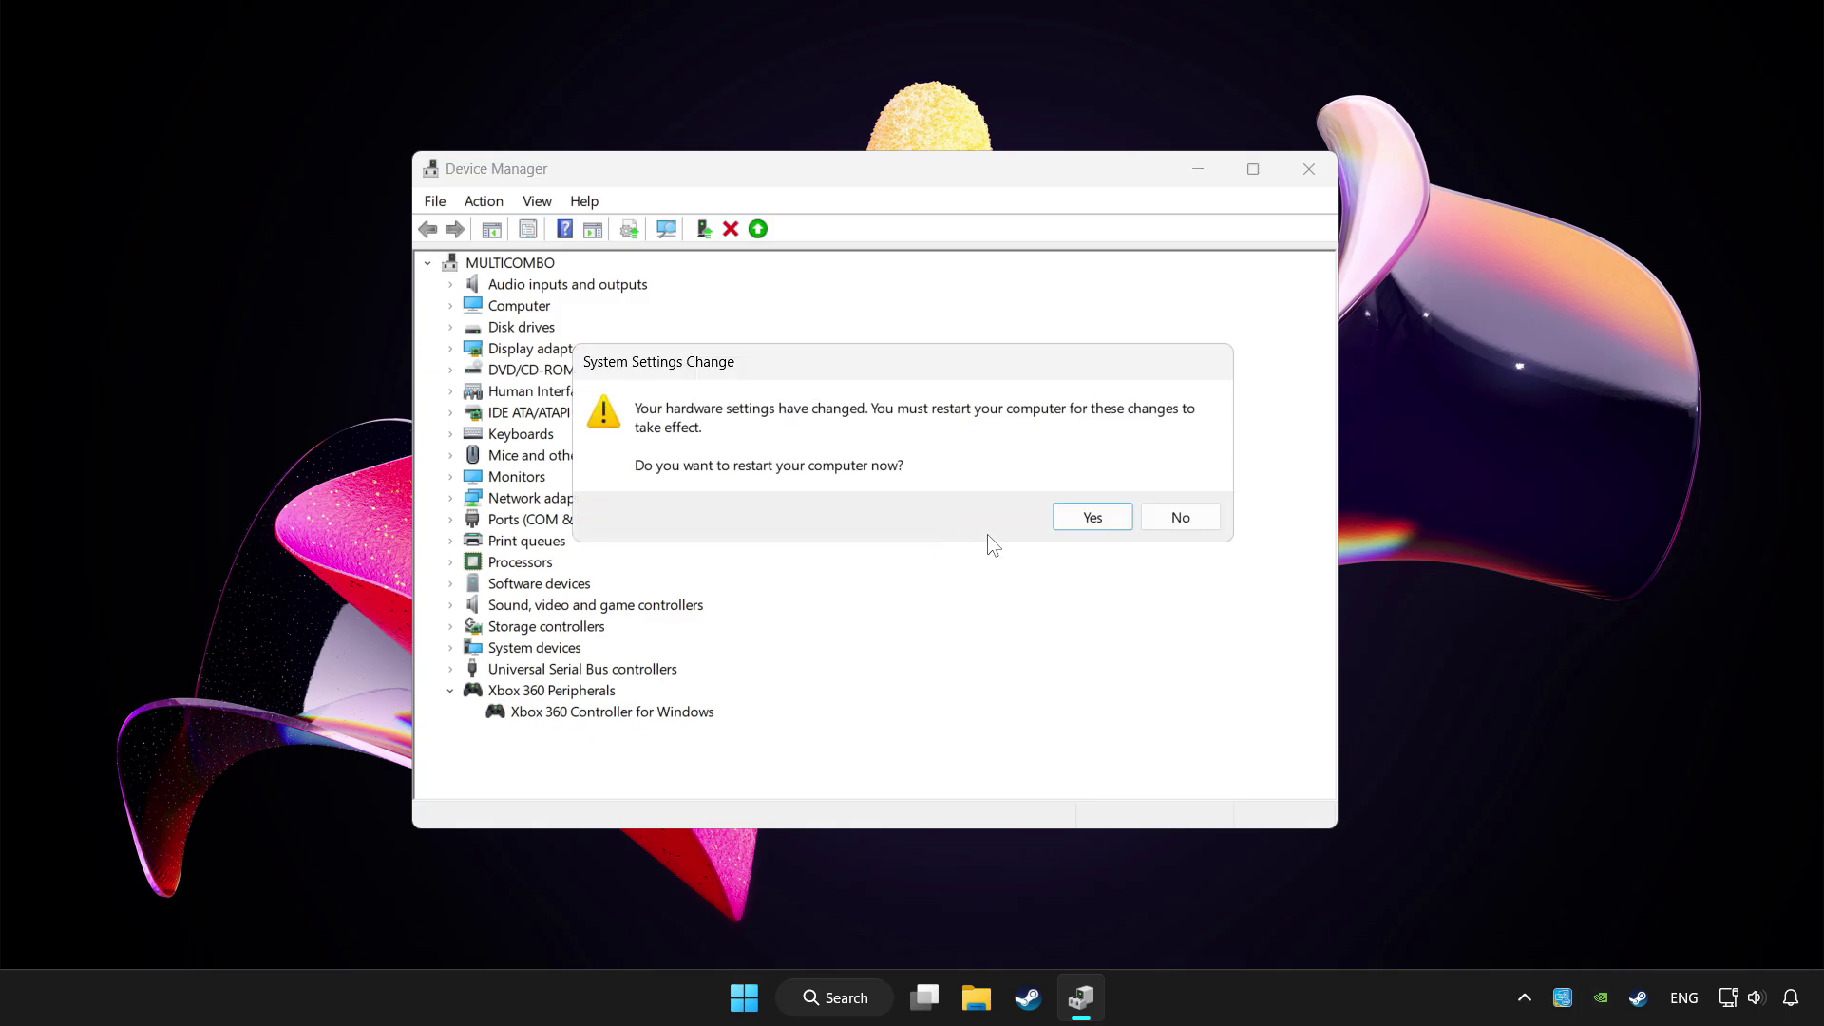
click(1105, 517)
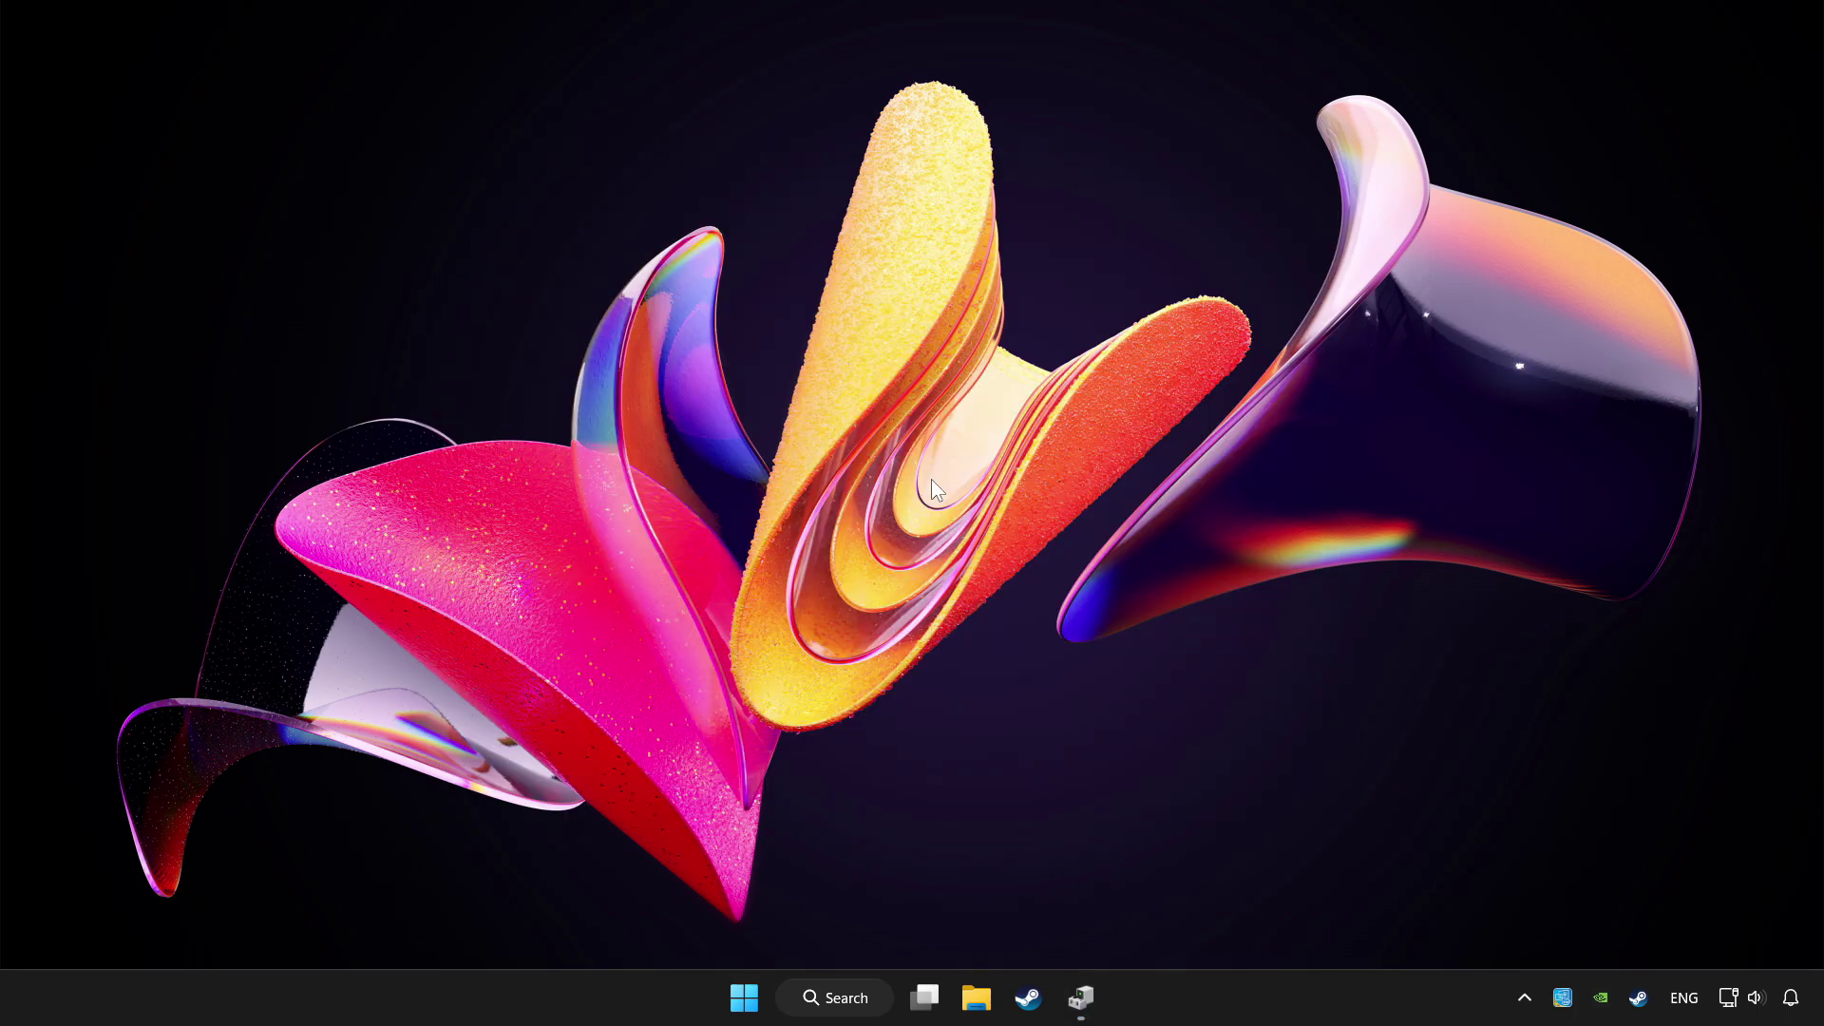
Step: Re-enable the Xbox 360 Controller for Windows and close Device Manager
click(1082, 994)
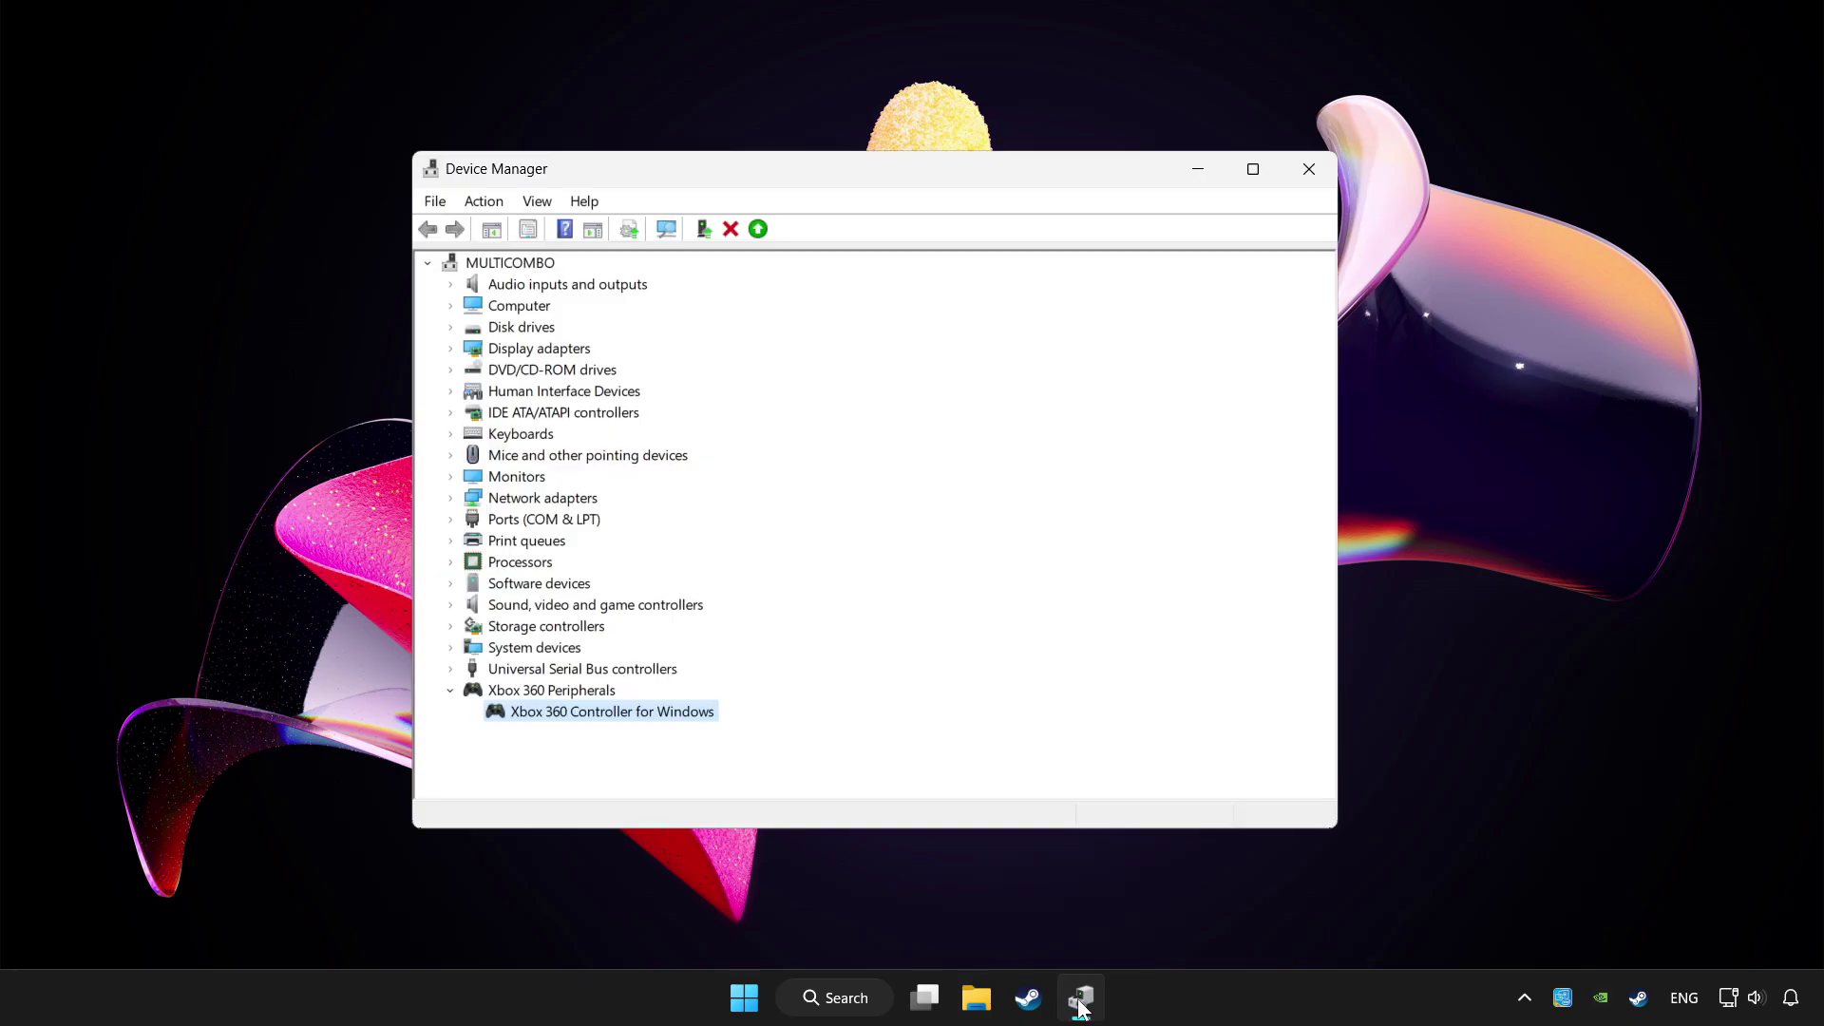
right_click(621, 715)
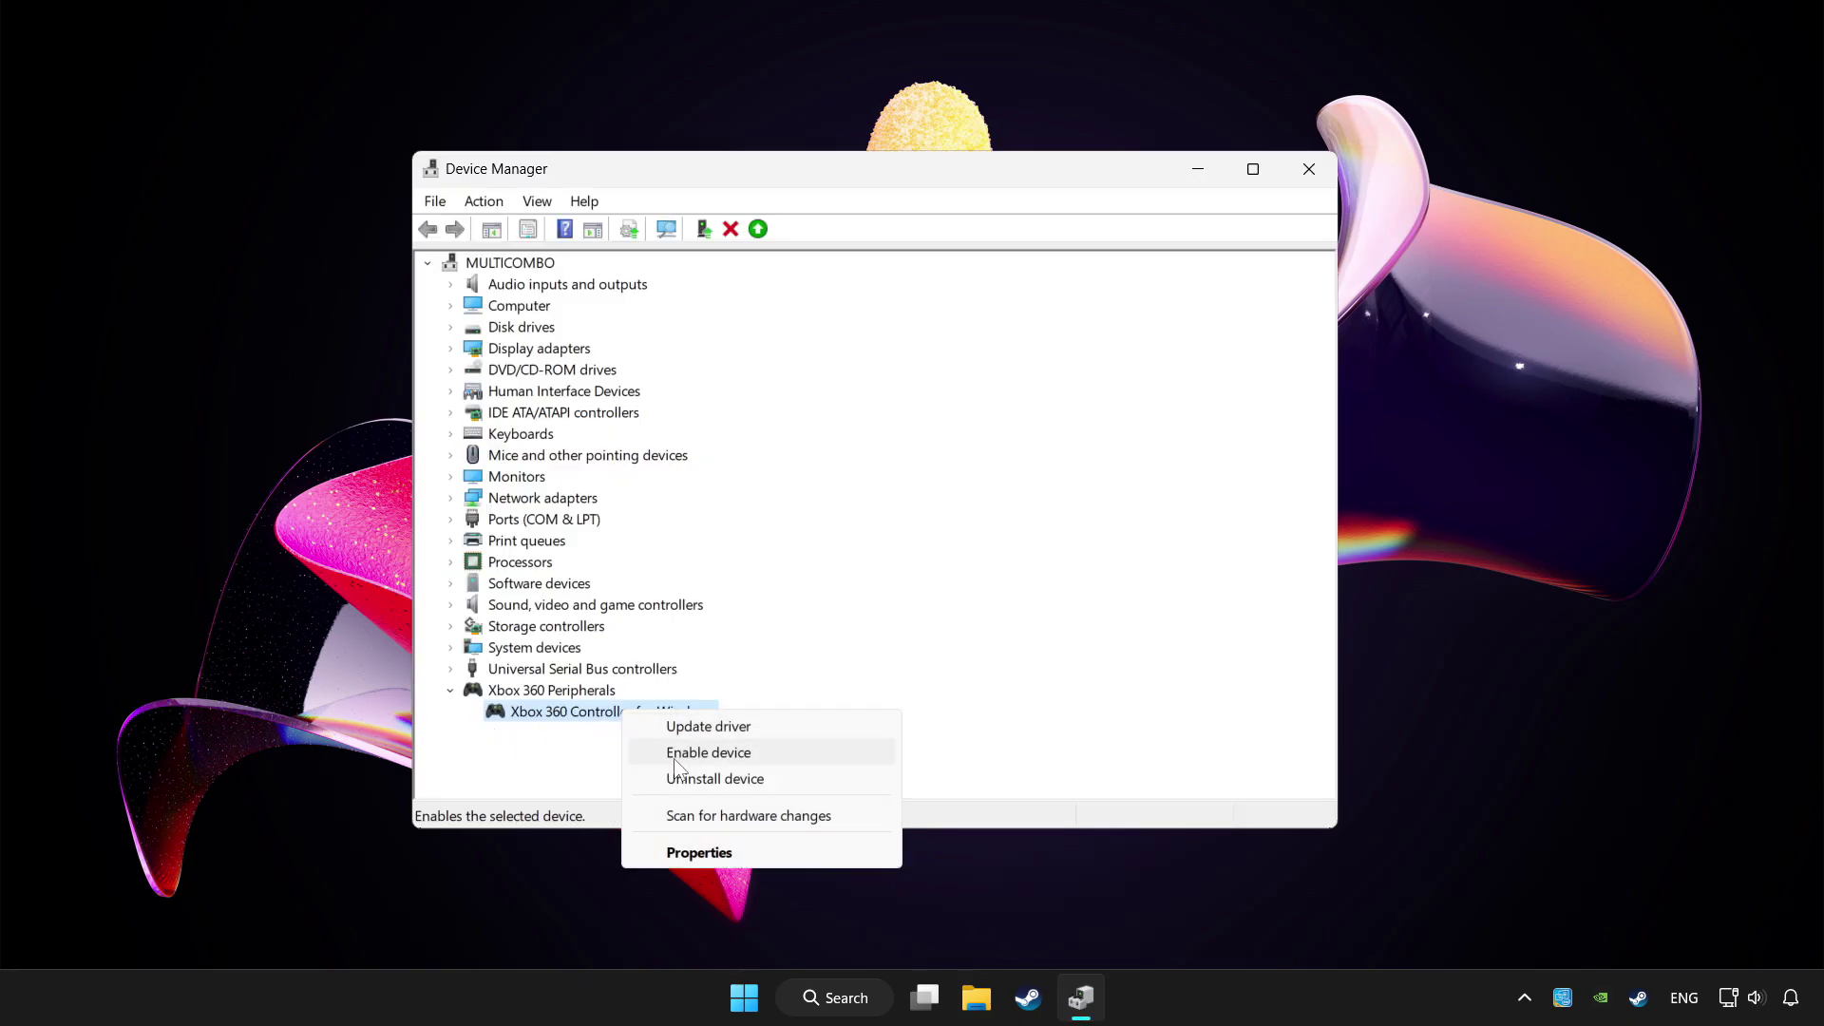
click(748, 756)
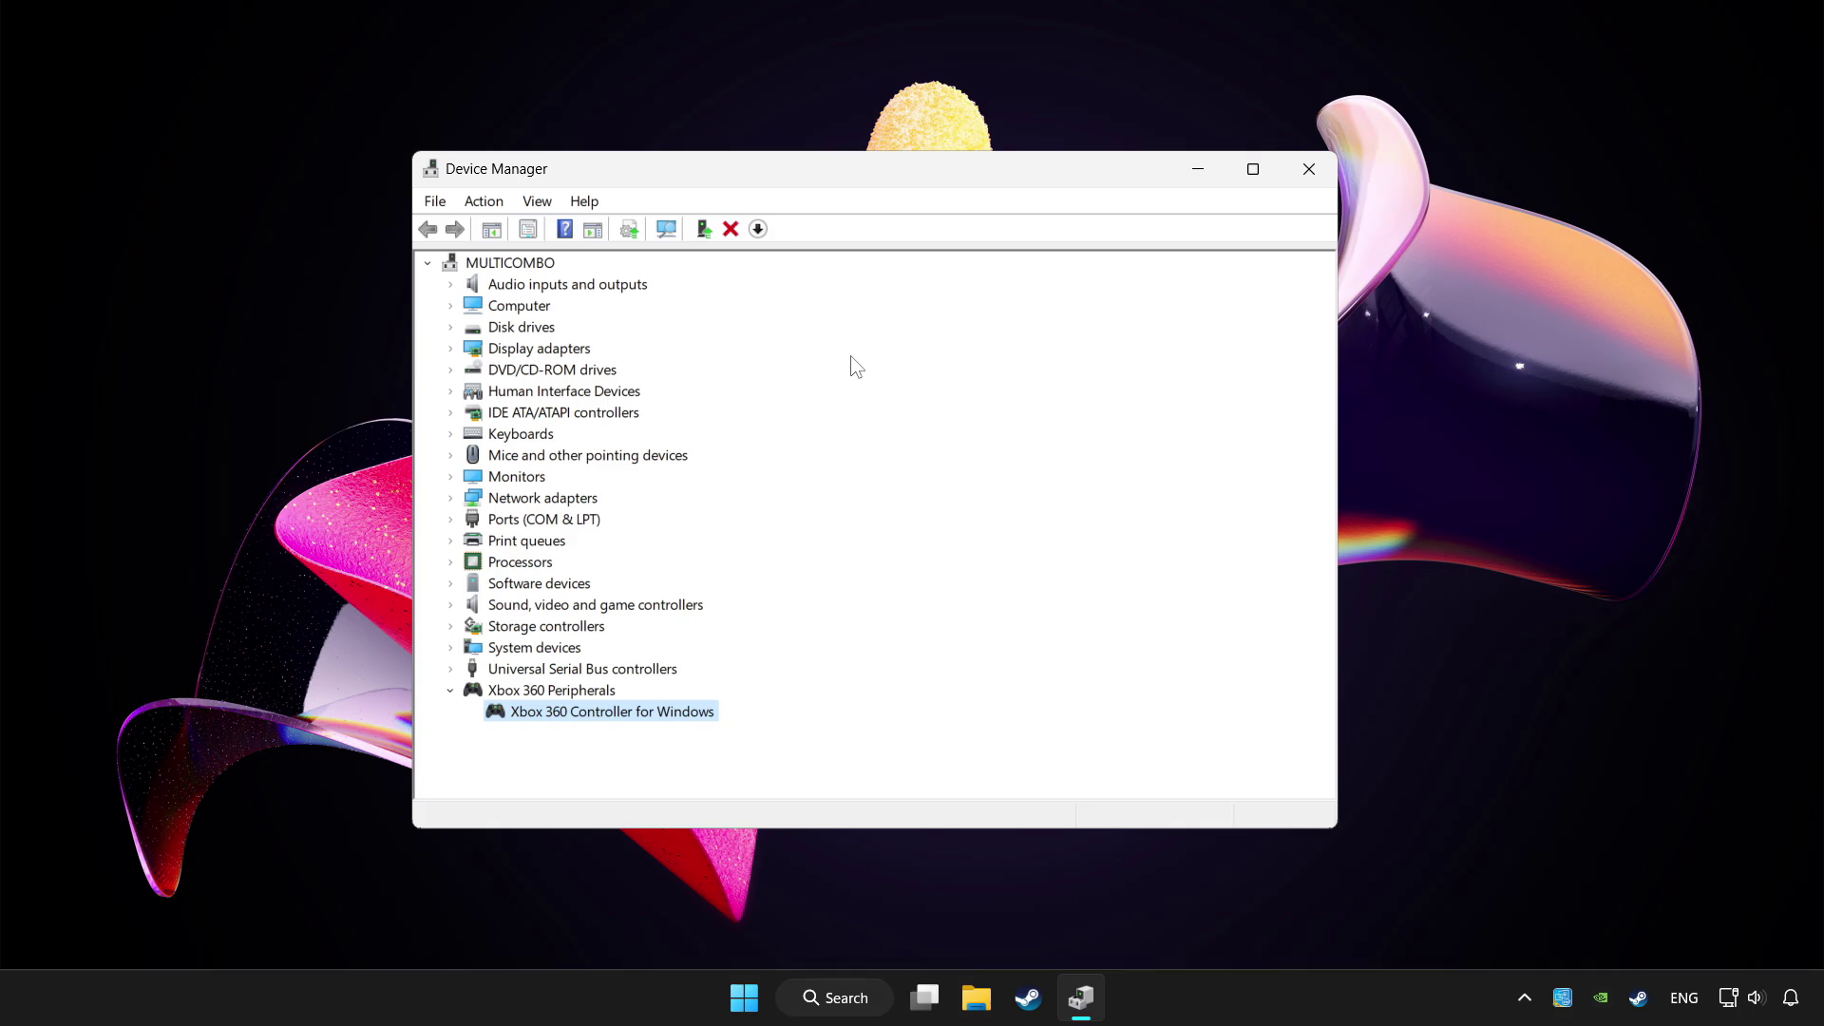
click(1308, 173)
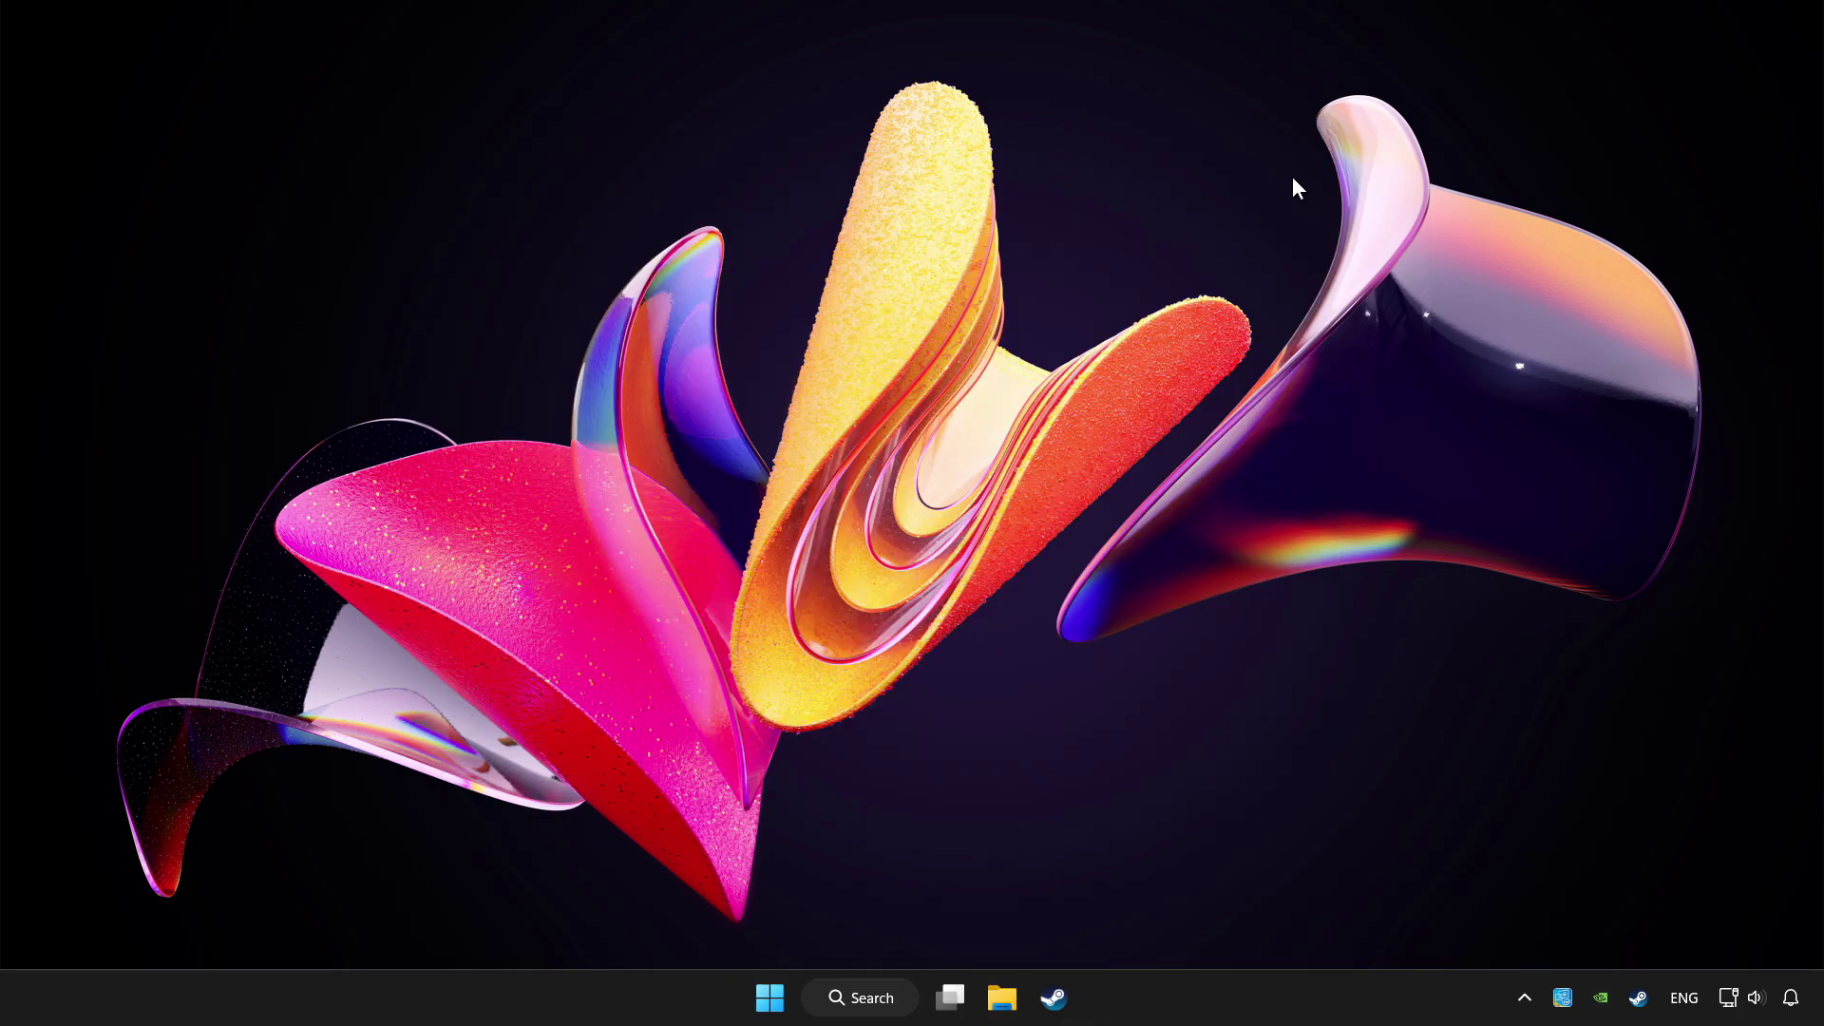
Step: Launch Set up USB game controllers (joy.cpl) from Search, listing the Xbox 360 controller with OK status
click(864, 997)
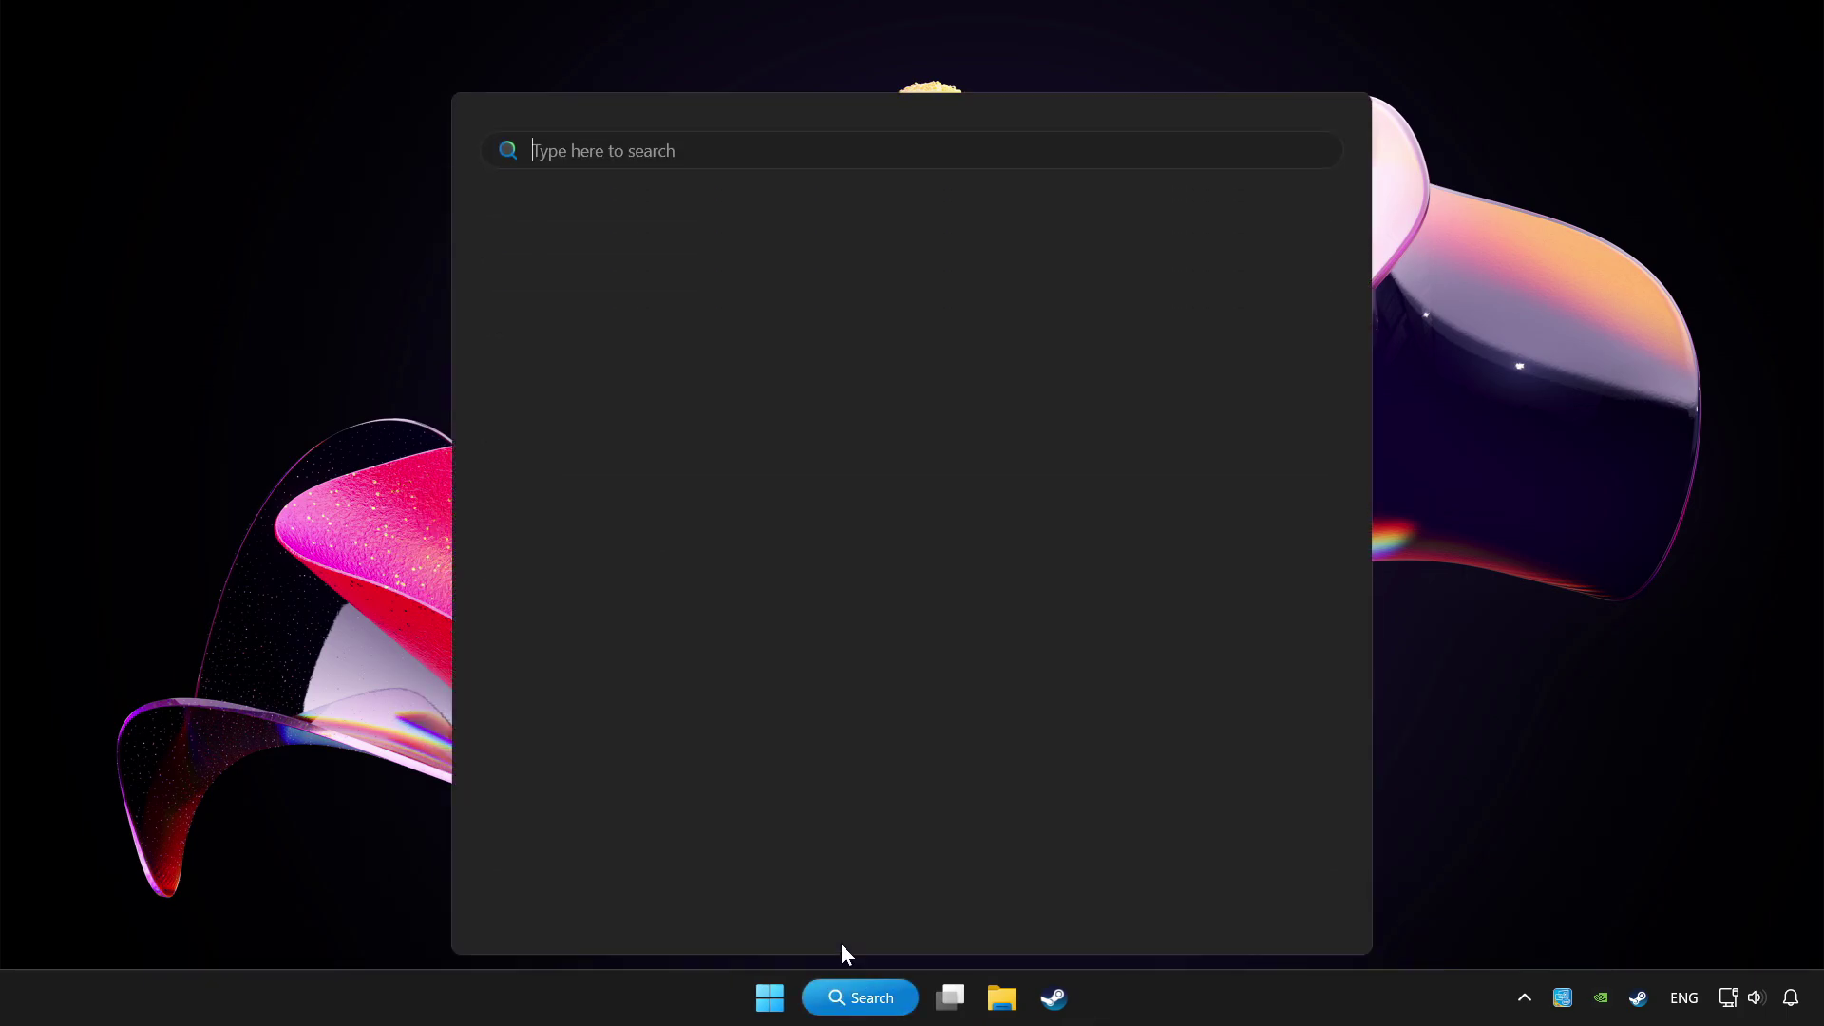
text(controller)
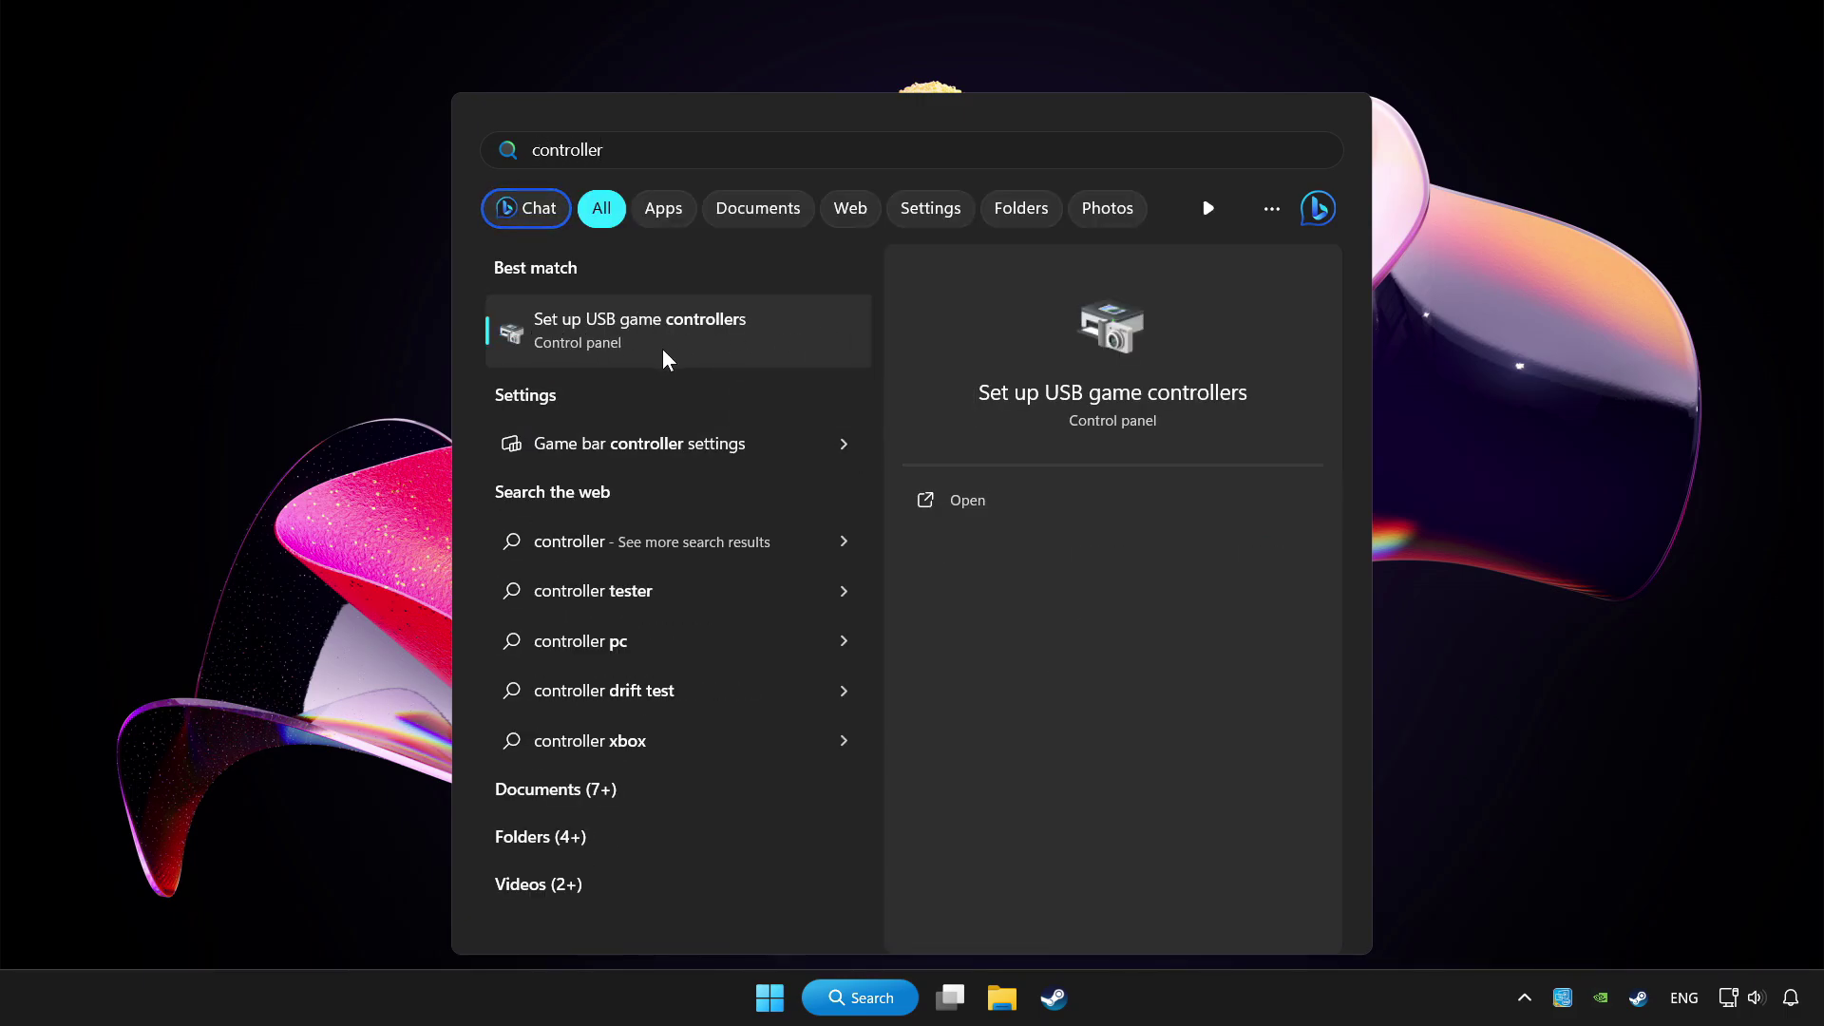
click(737, 346)
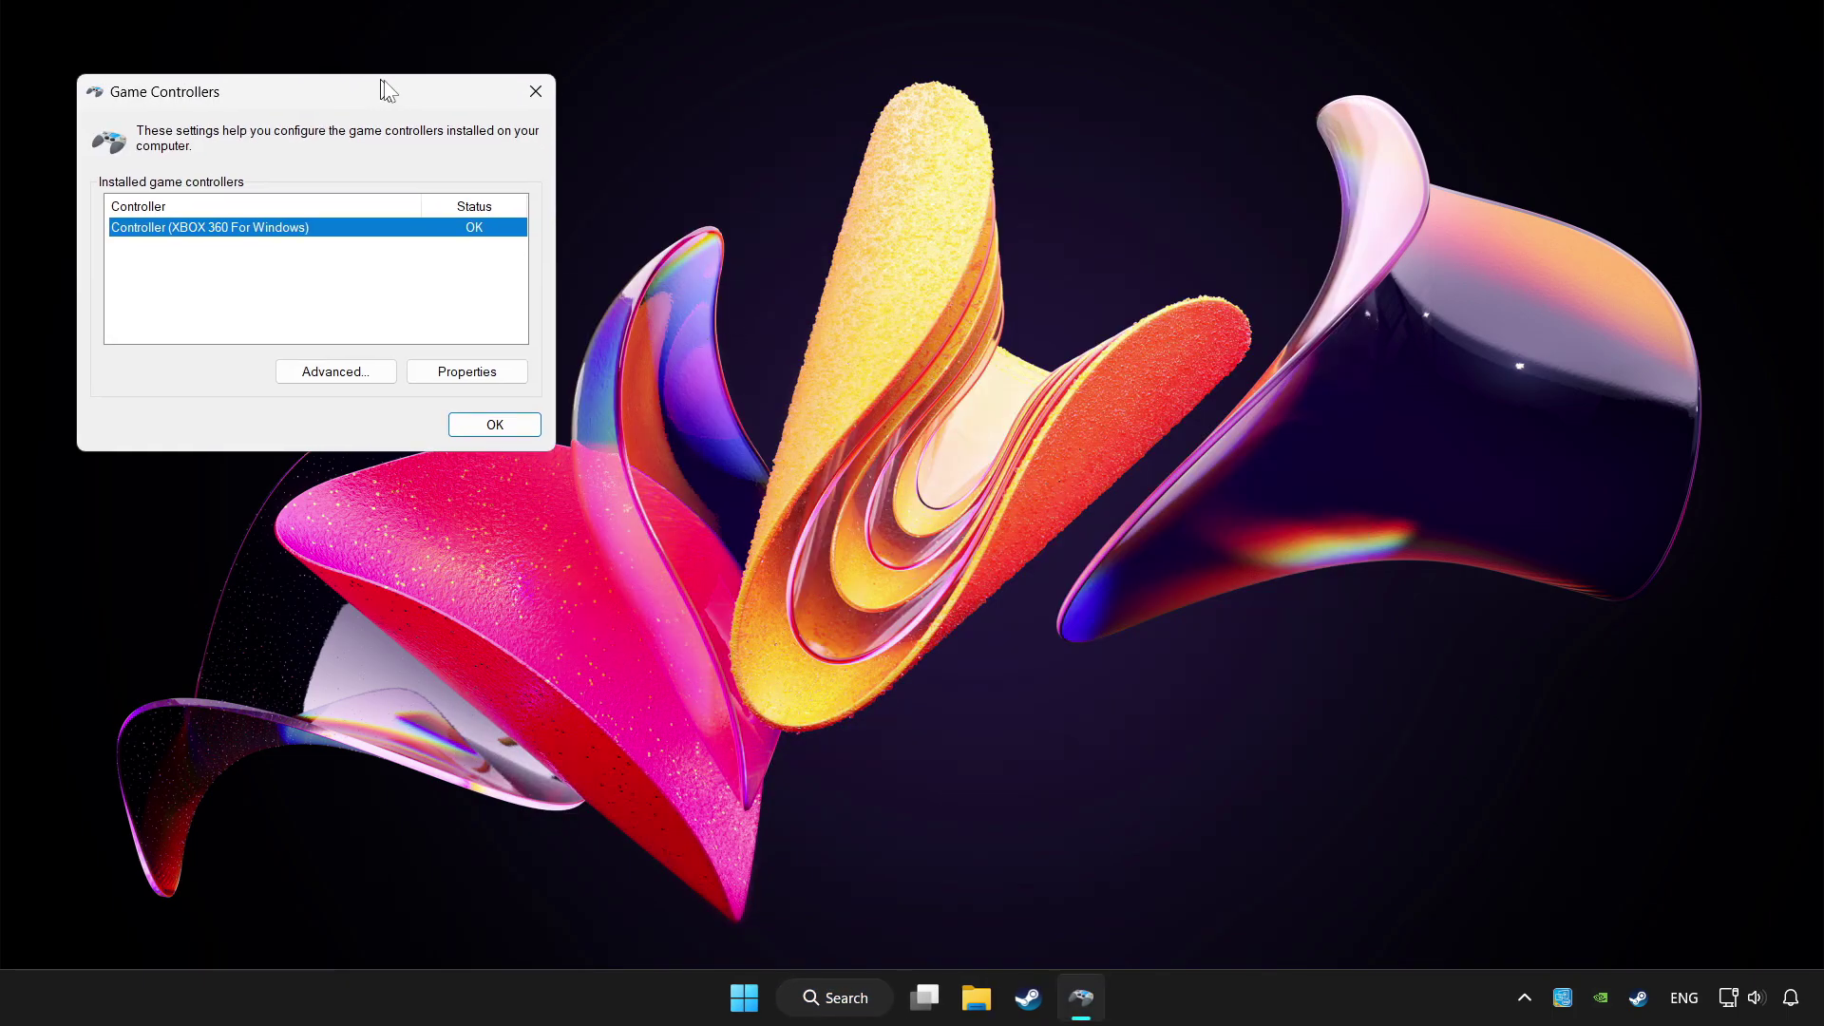
drag(353, 72, 963, 298)
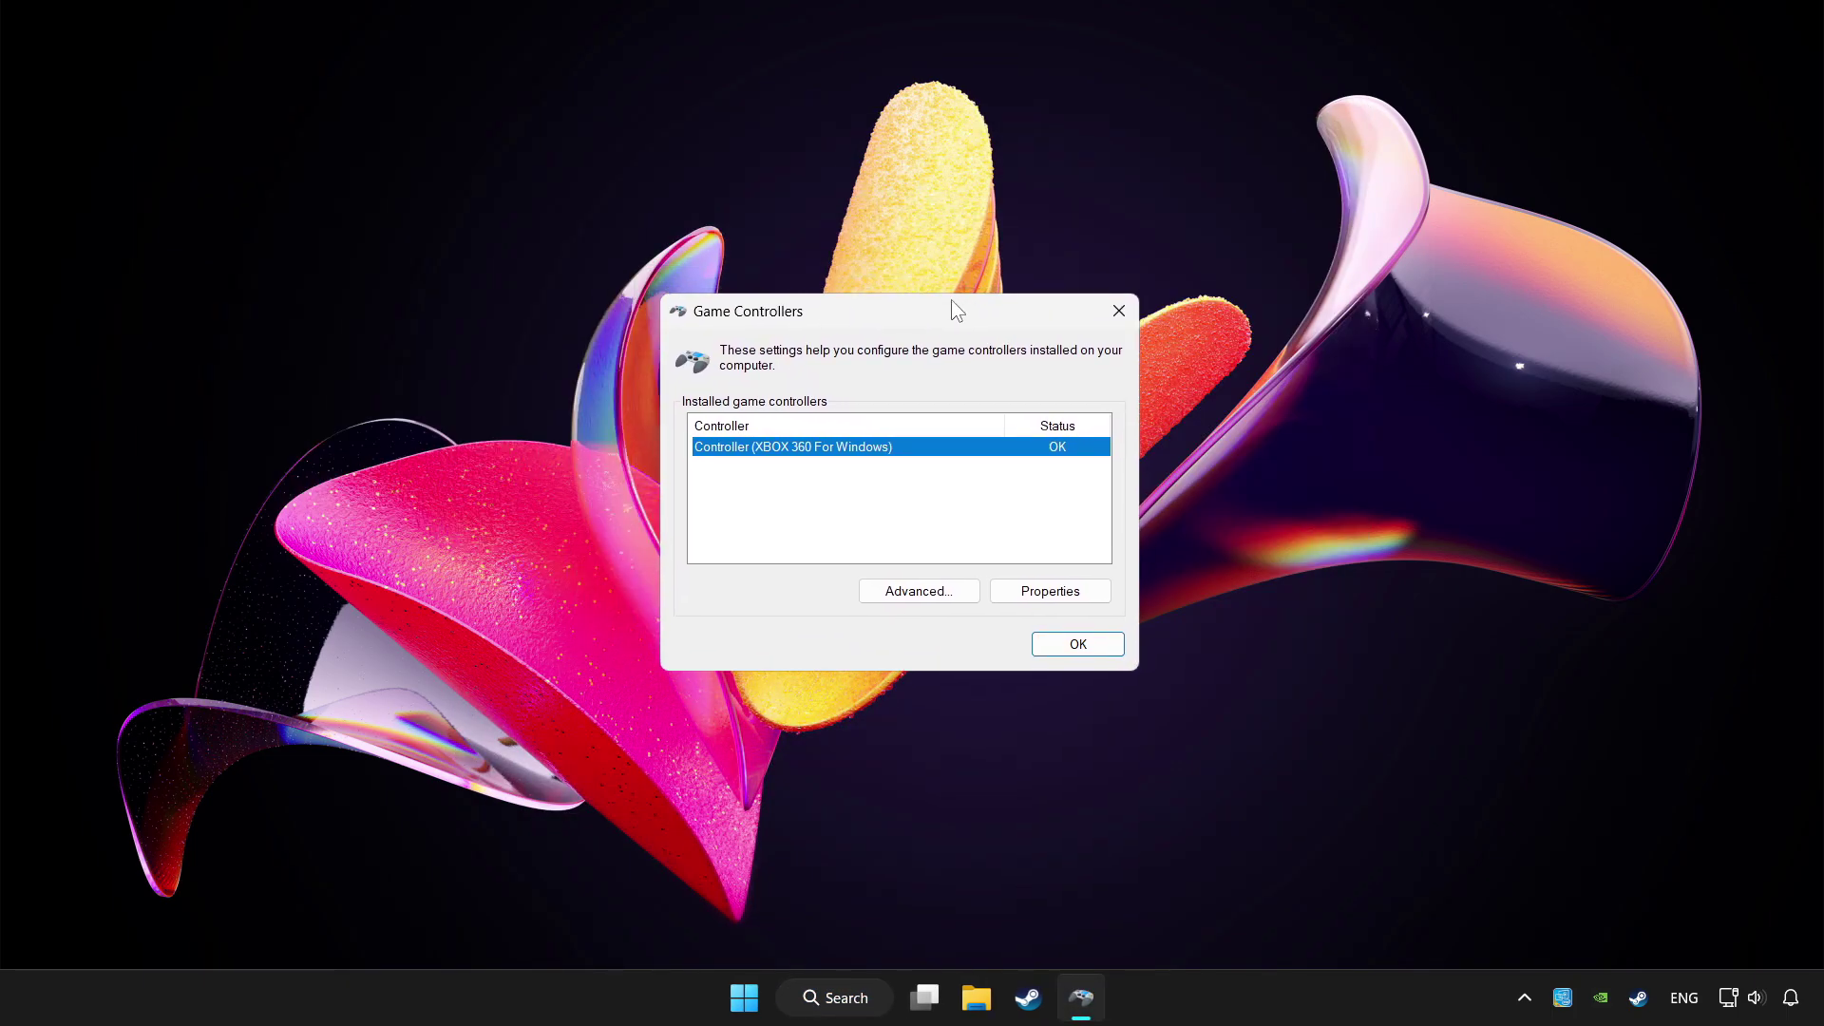
Step: In the controller's Properties Settings page, reset the calibration to default
click(1048, 590)
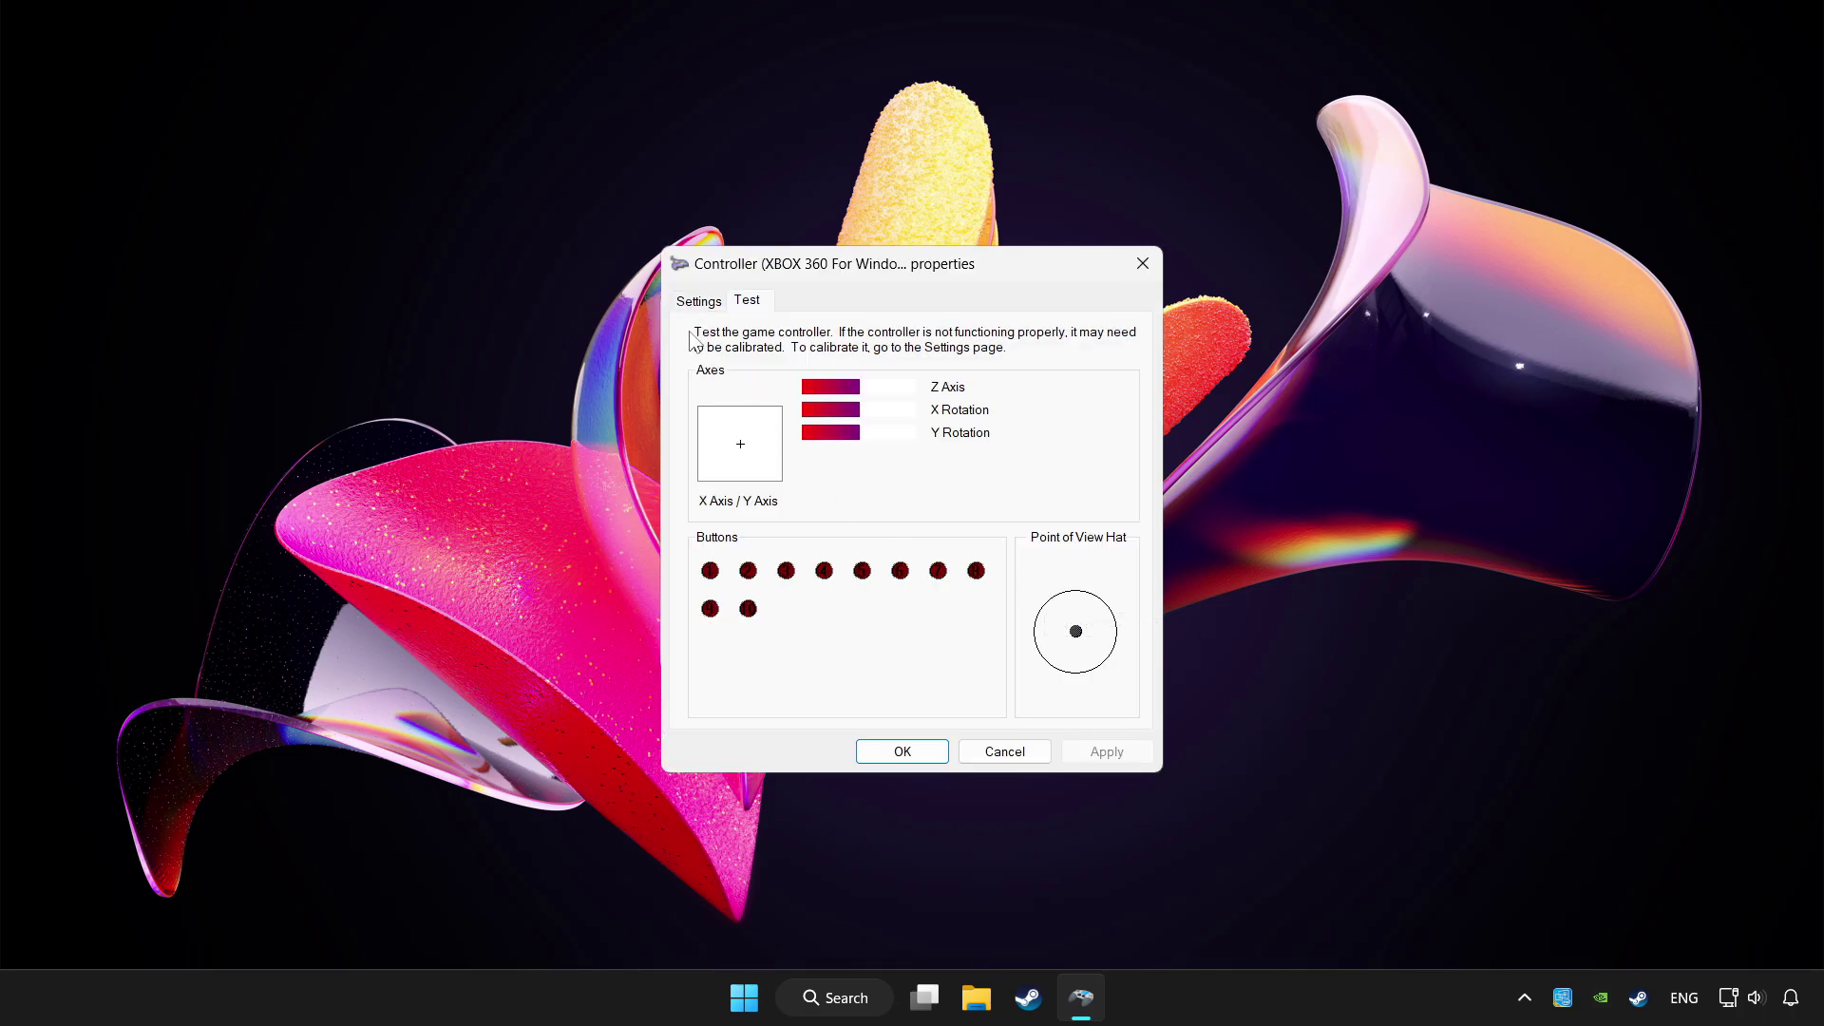
click(698, 303)
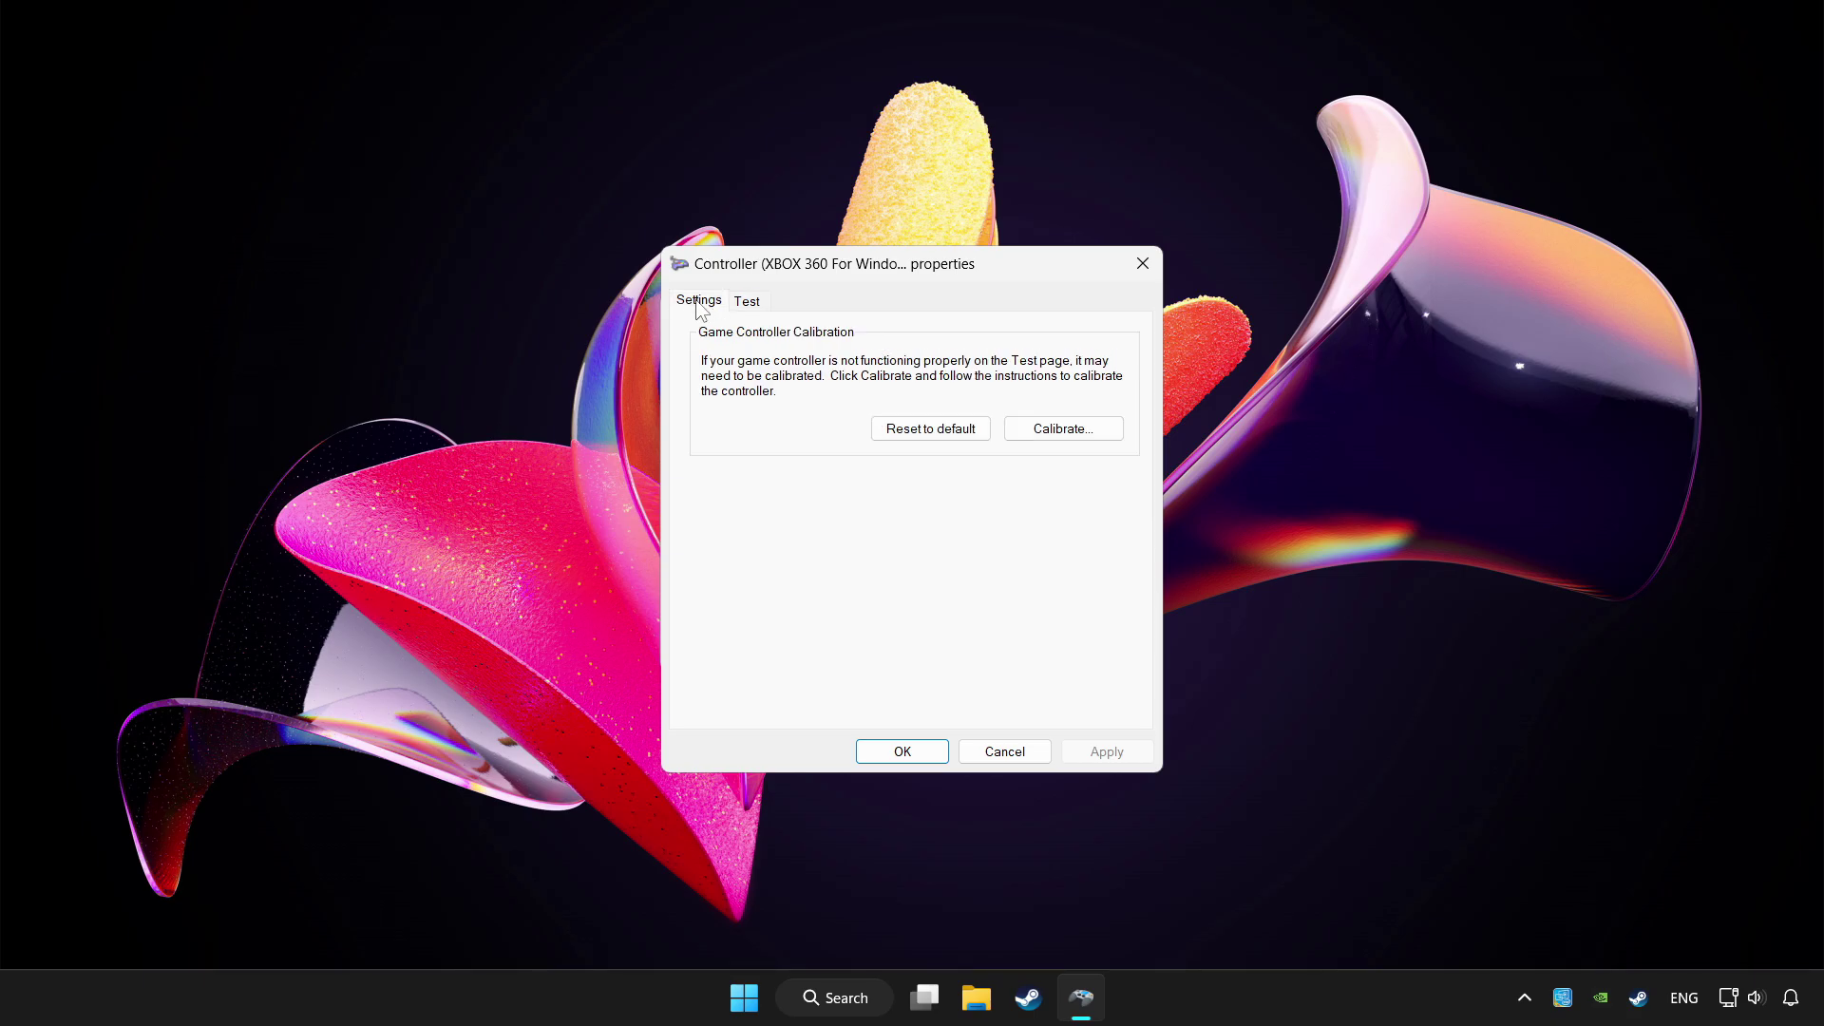
click(926, 429)
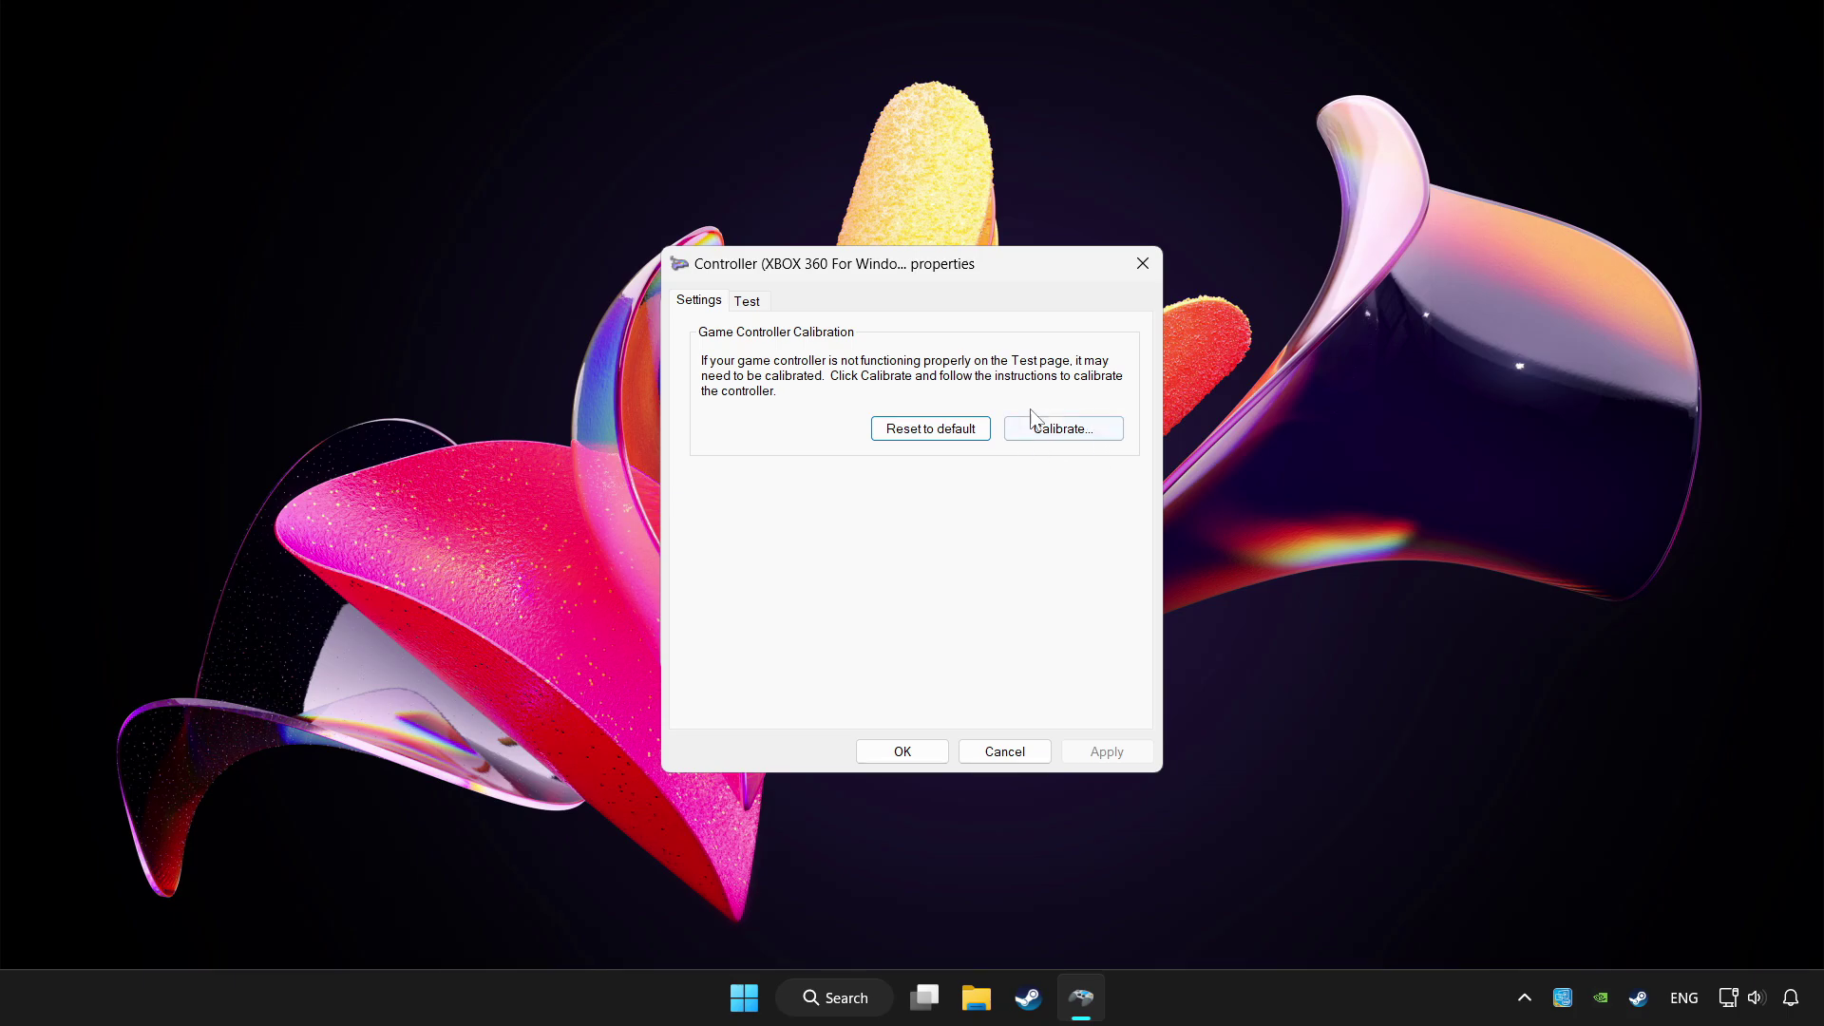
Step: Run the Device Calibration Wizard through the centre point and each axis, then finish it
click(1058, 427)
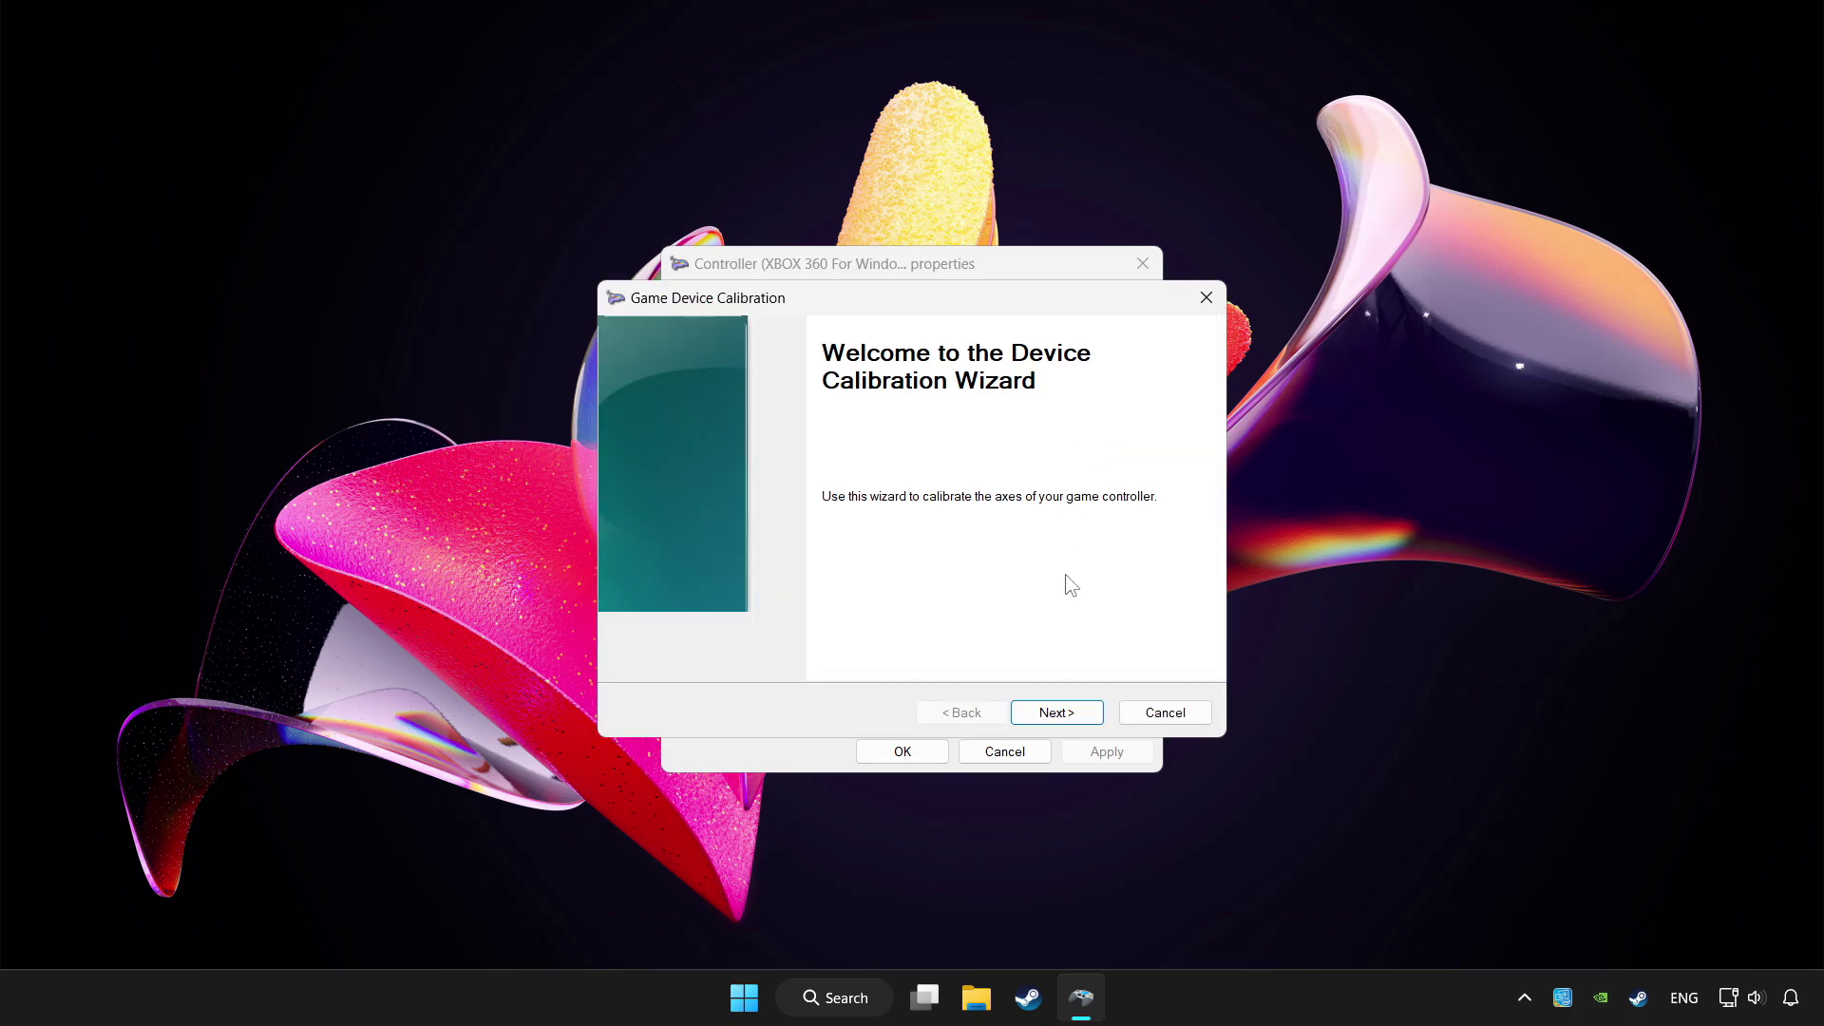
click(1085, 721)
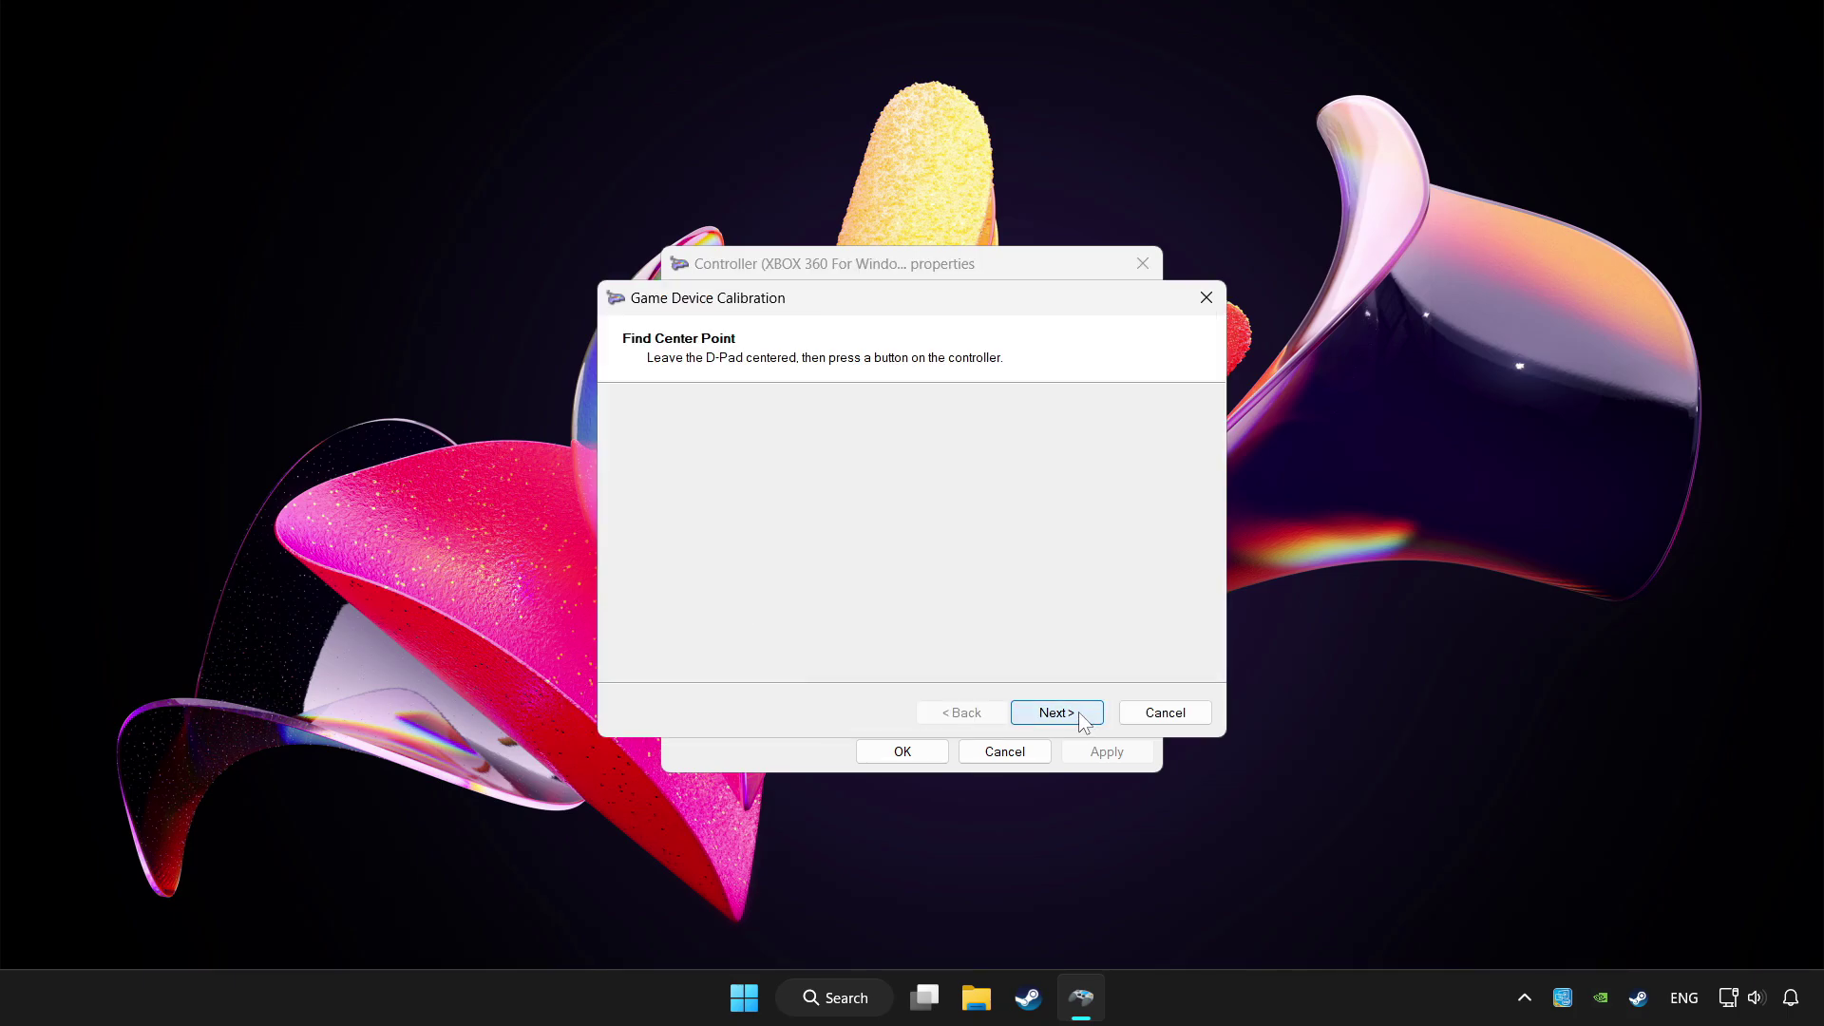
click(1084, 721)
click(1082, 719)
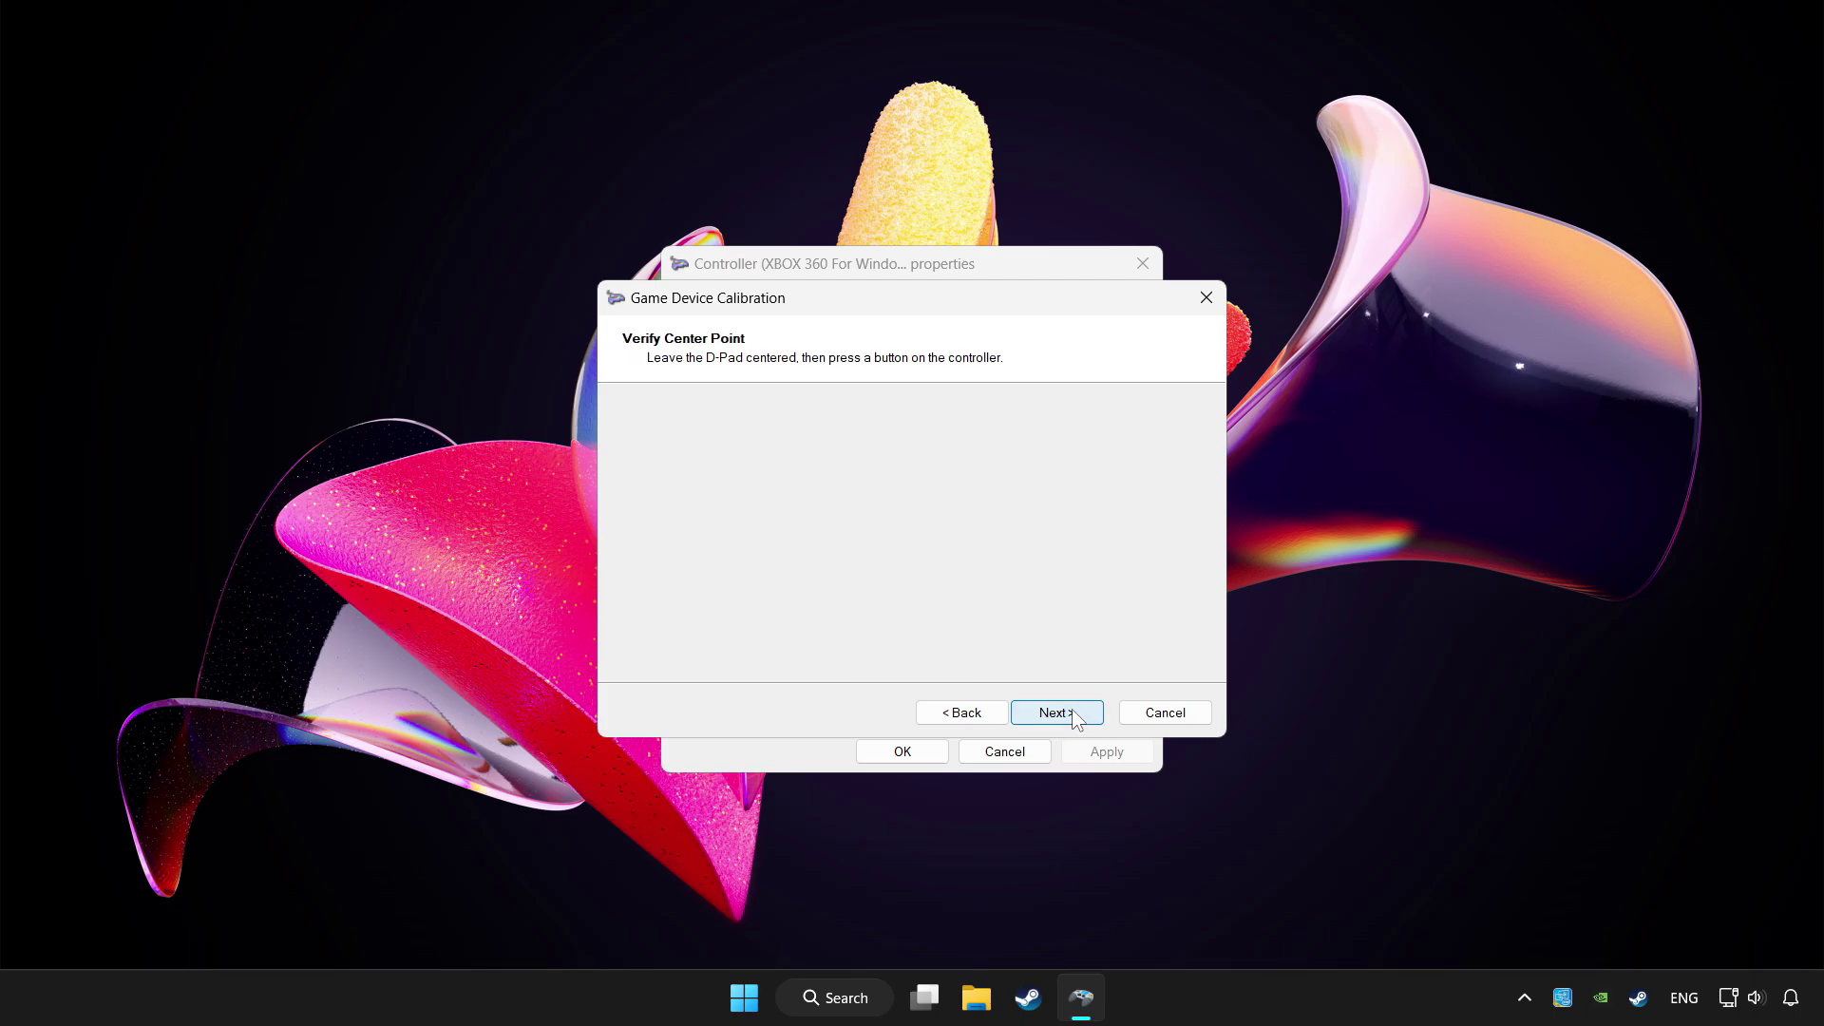
click(1074, 718)
click(1074, 718)
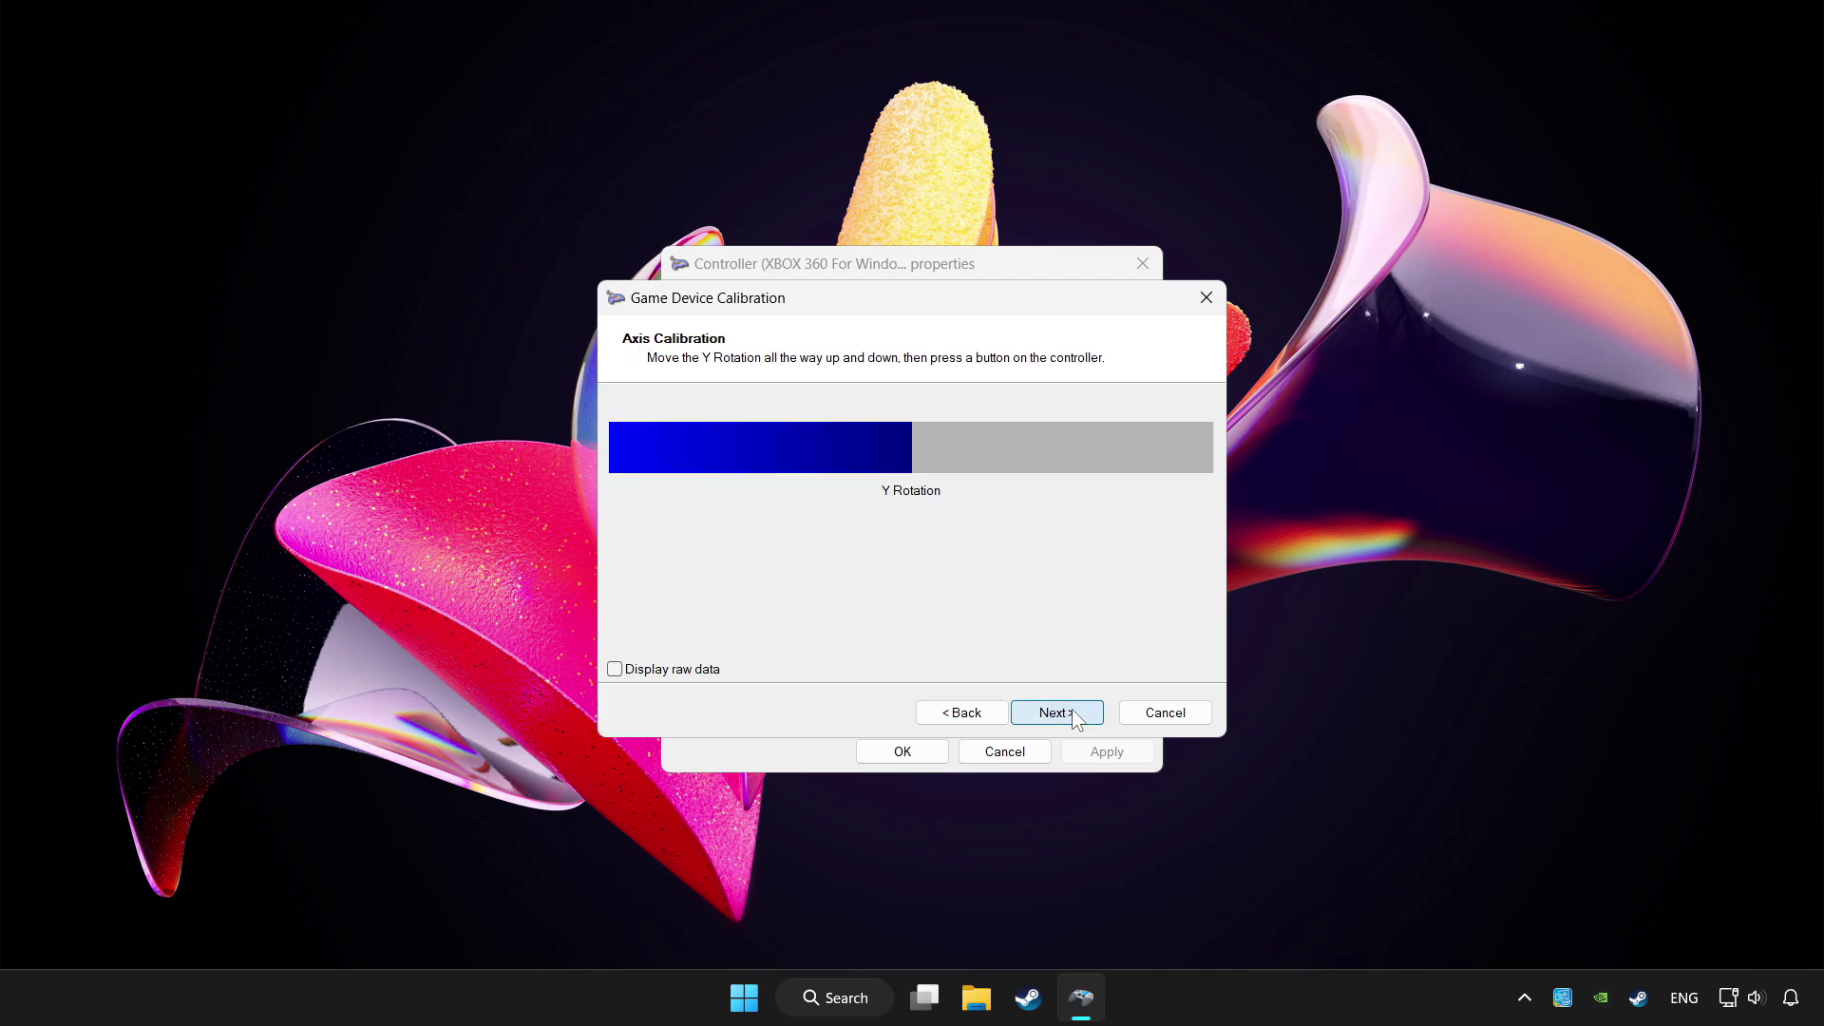
click(1074, 719)
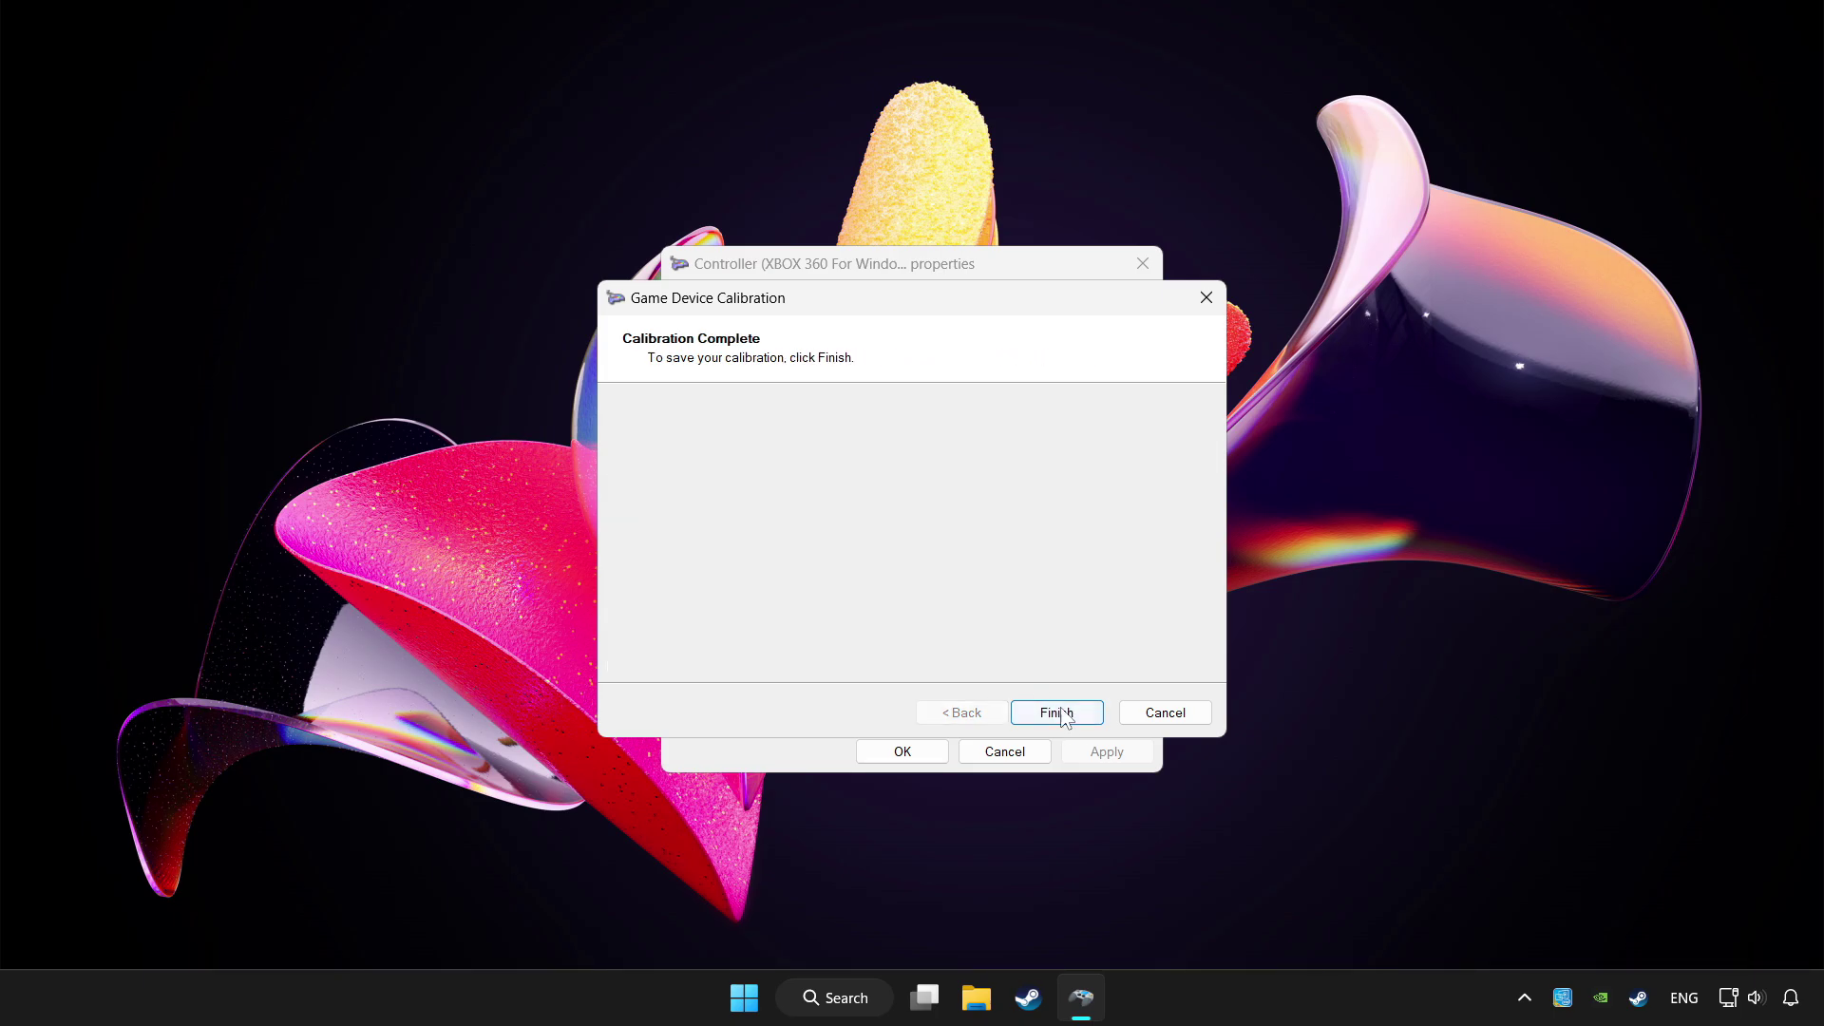
click(1063, 720)
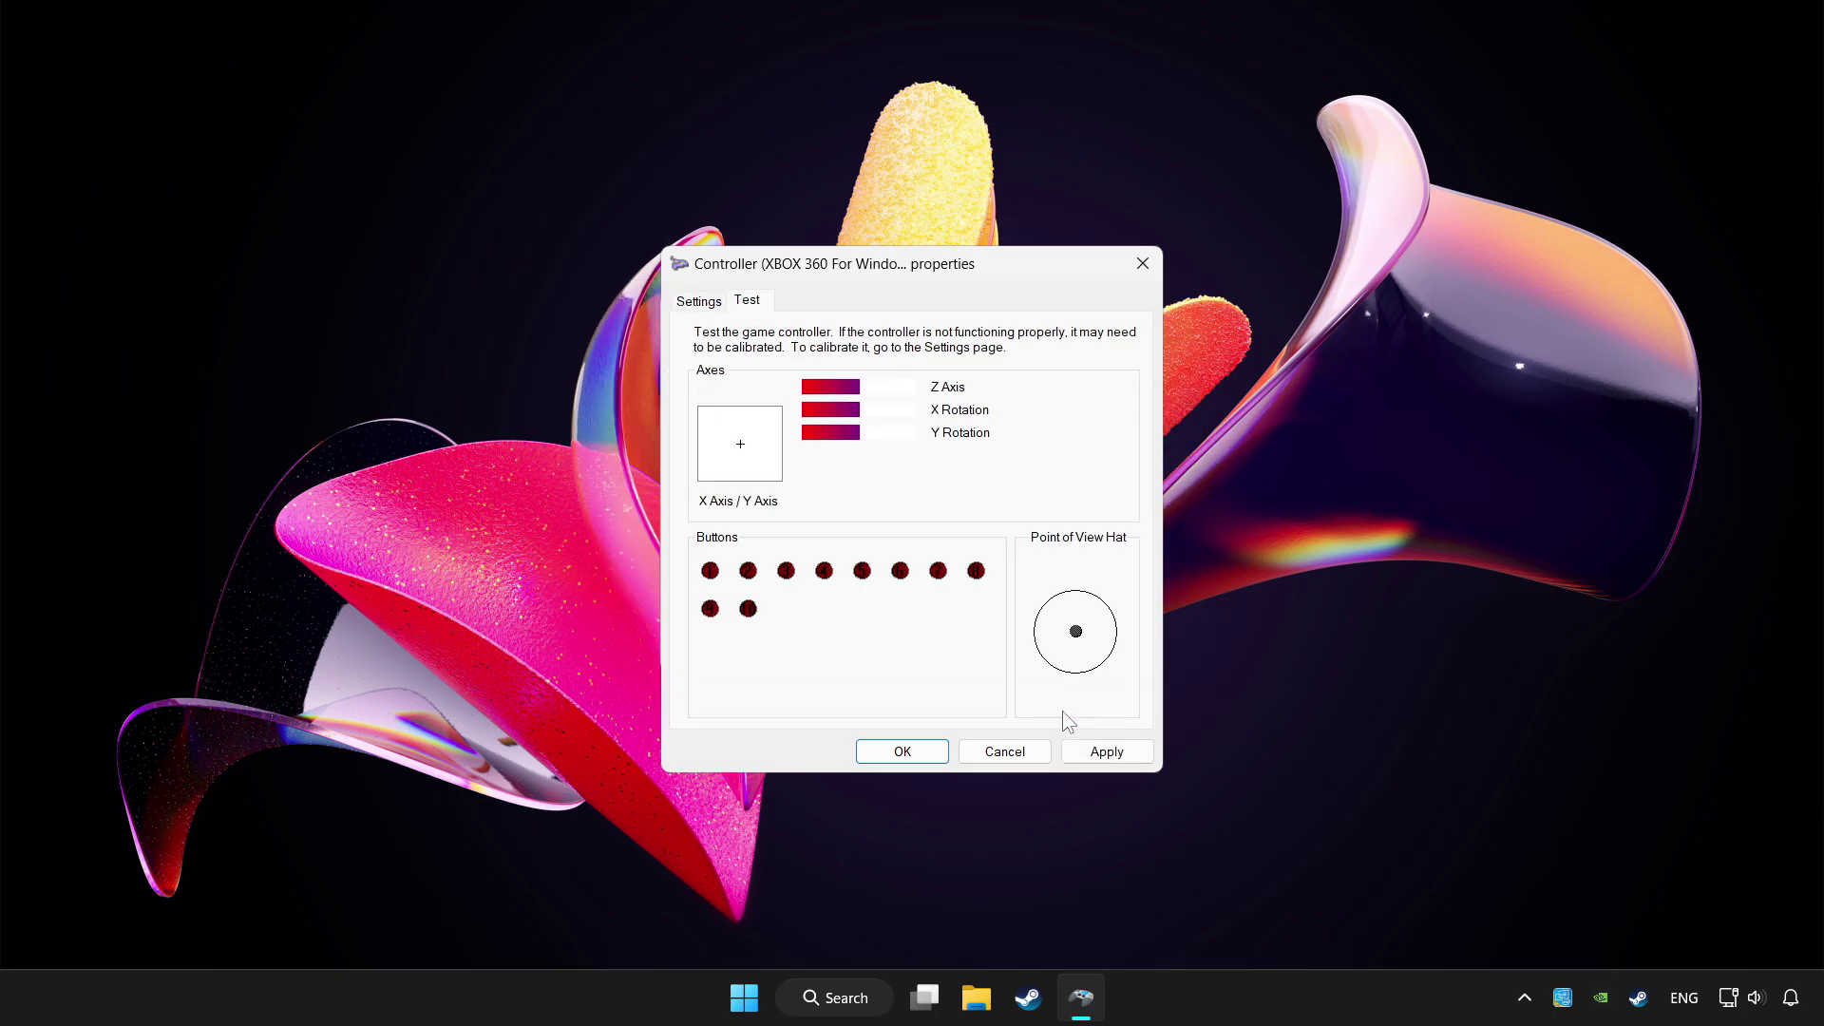
Step: Apply the new calibration and close the properties and Game Controllers dialogs
click(1106, 752)
click(893, 755)
click(1074, 652)
click(1077, 651)
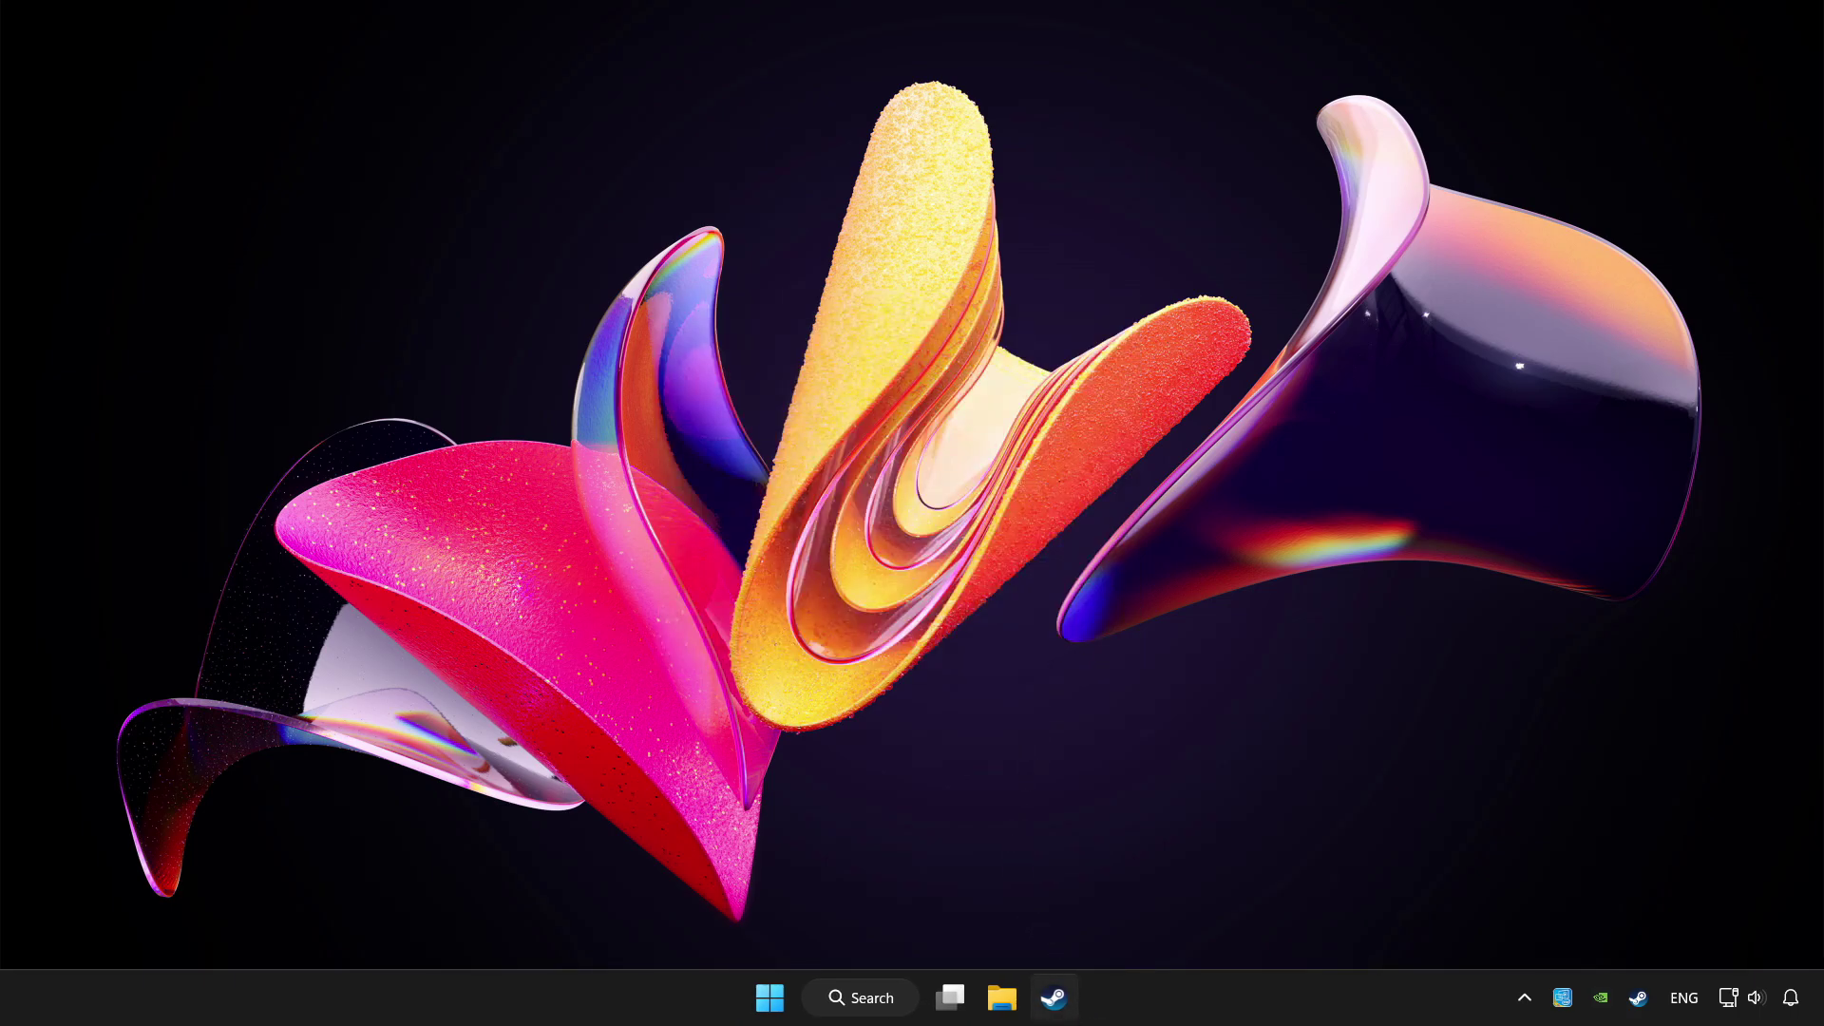
Step: Bring up Steam, glance at the Add a Game menu, then go to the Library on YOUR PROBLEMATIC GAME
click(1054, 998)
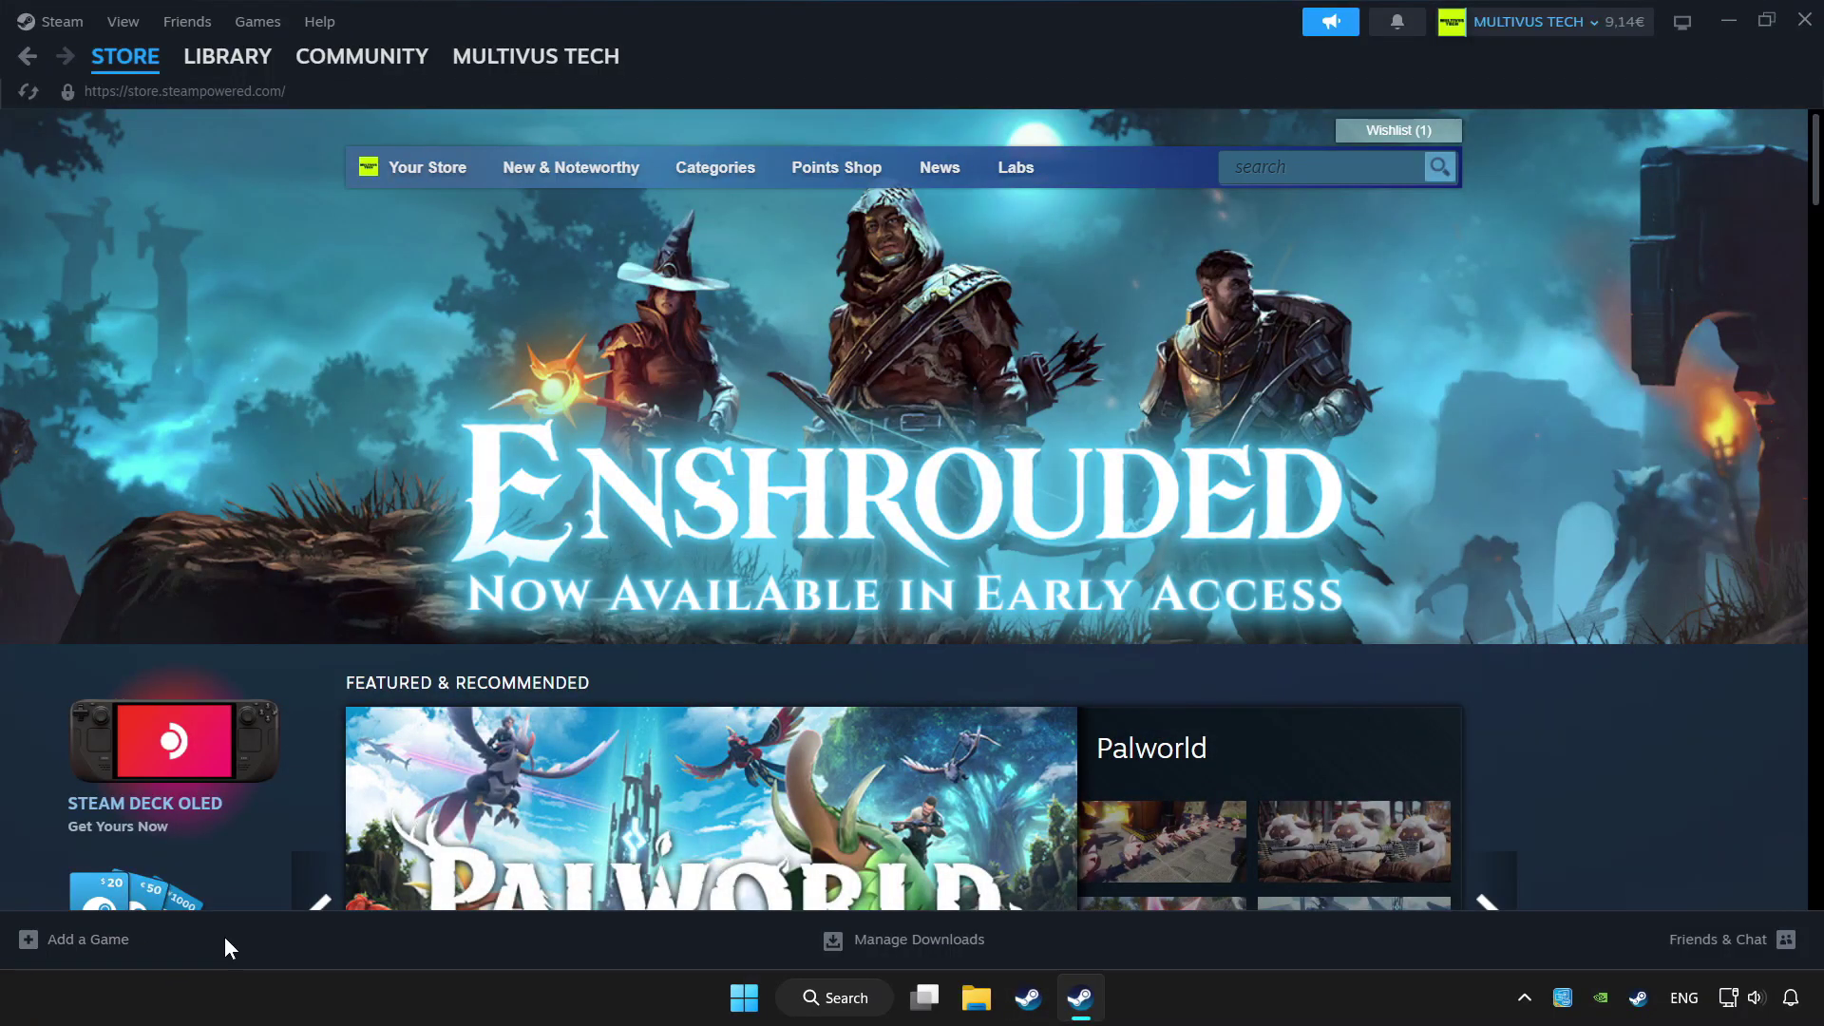
click(96, 940)
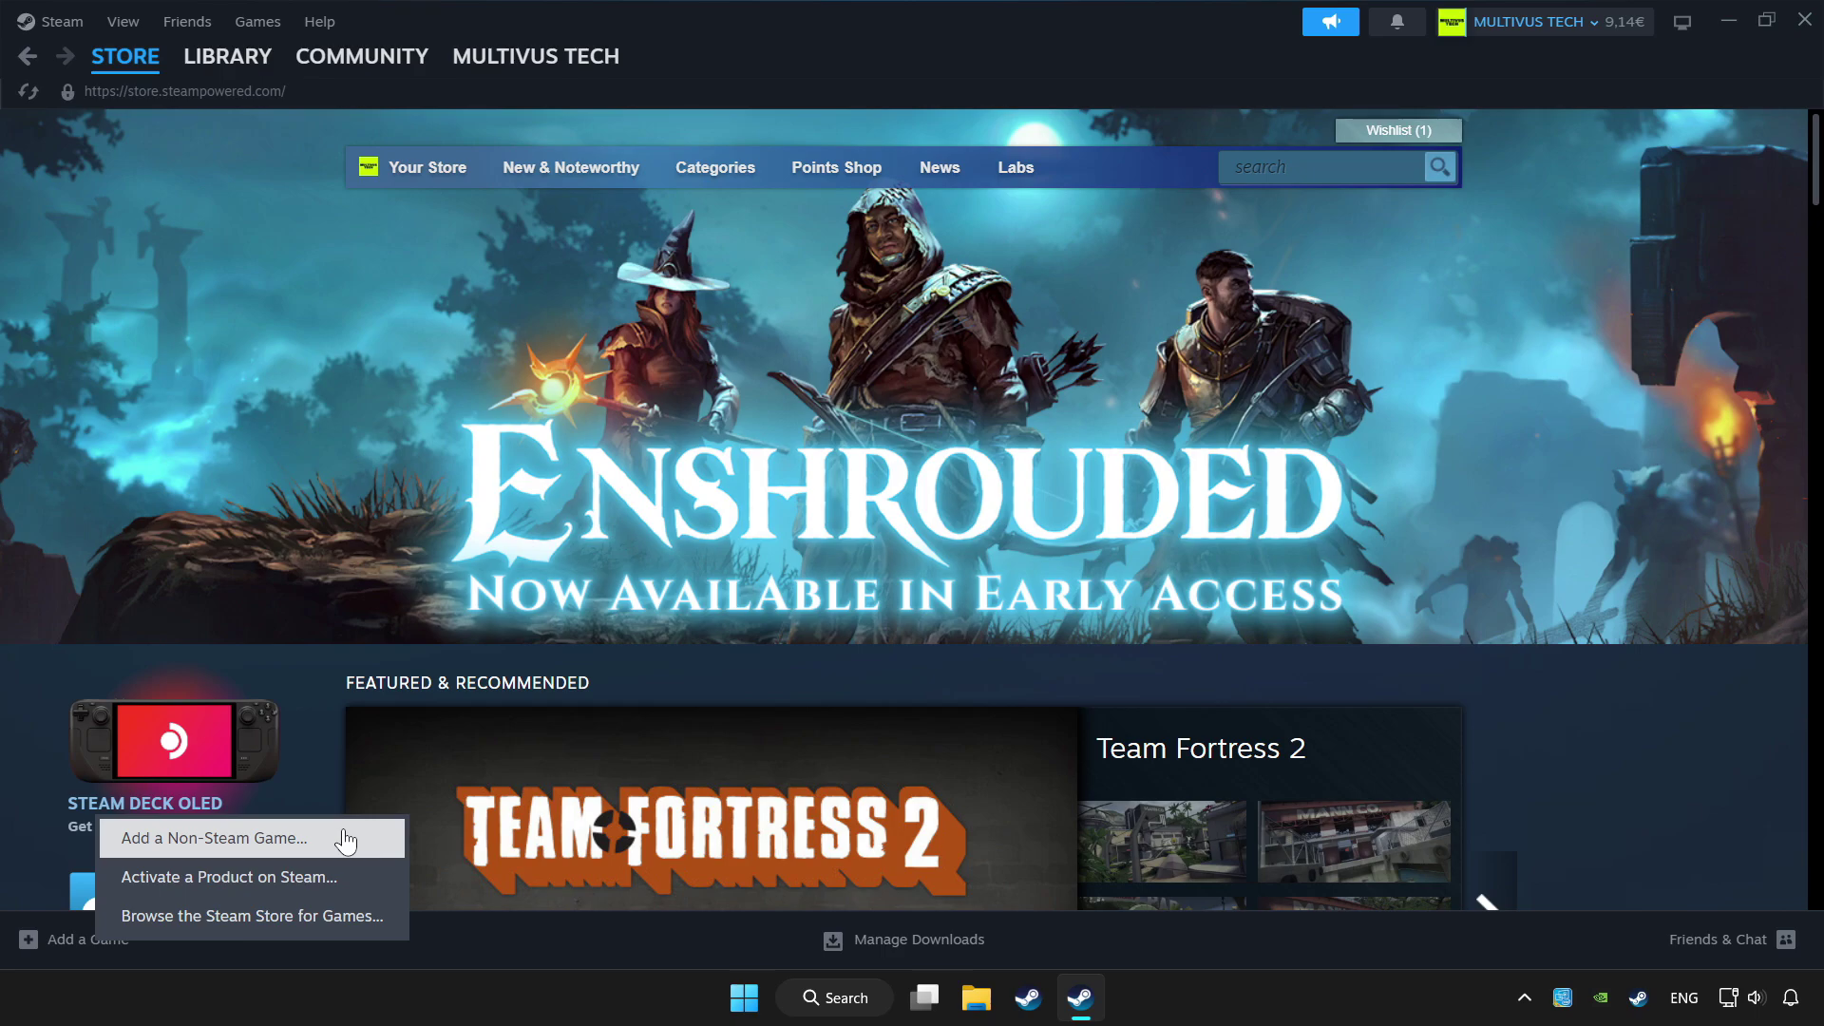
click(736, 31)
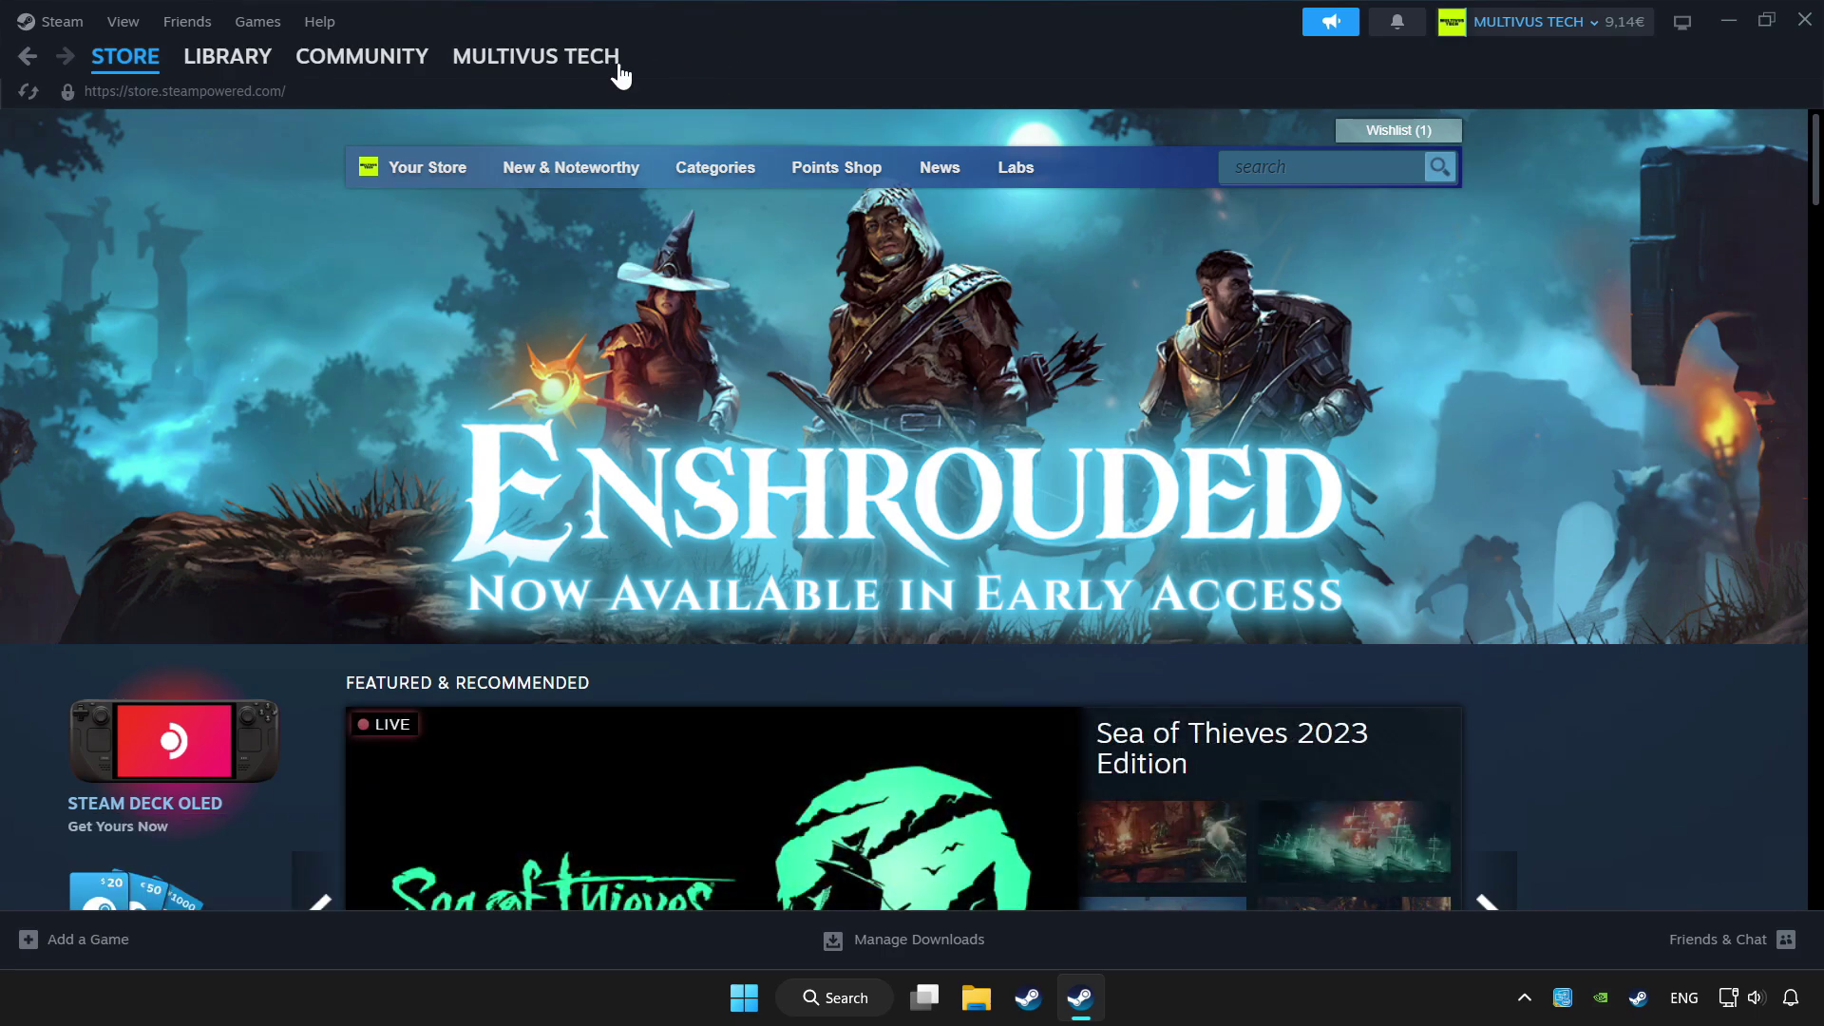
click(231, 64)
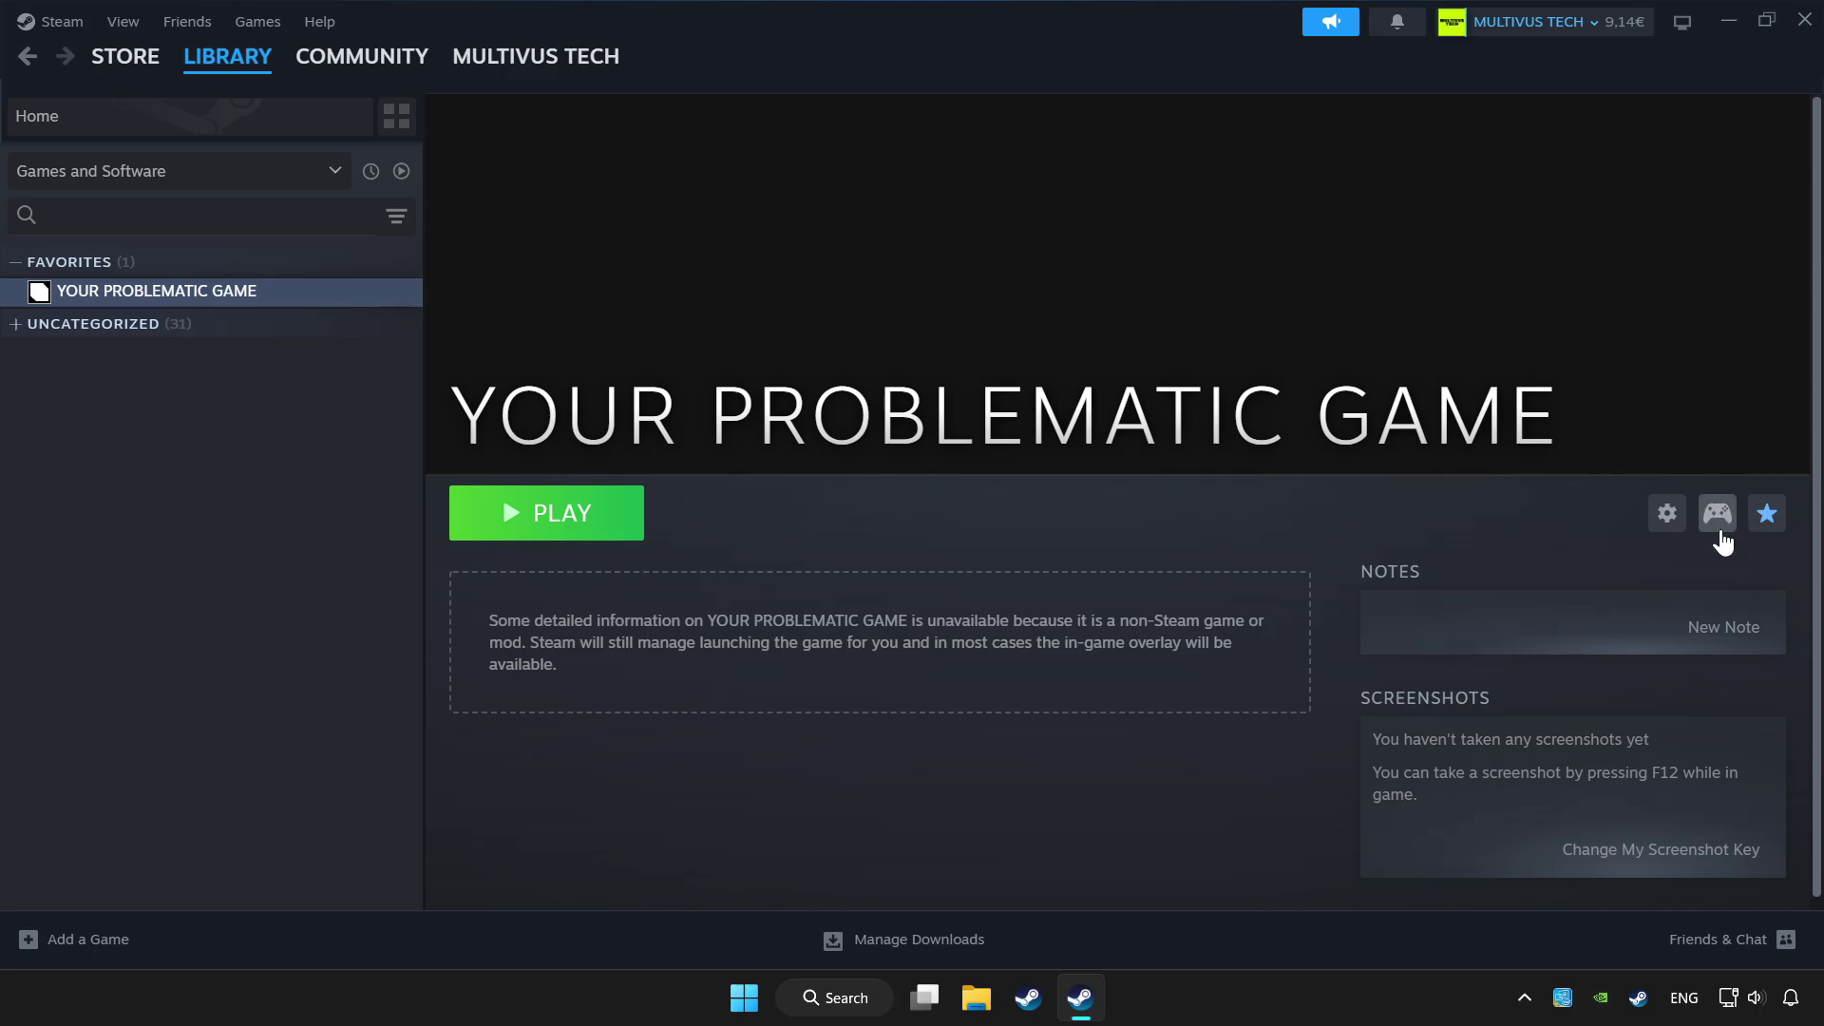
Step: Enable Steam Input in YOUR PROBLEMATIC GAME's controller settings
click(1719, 530)
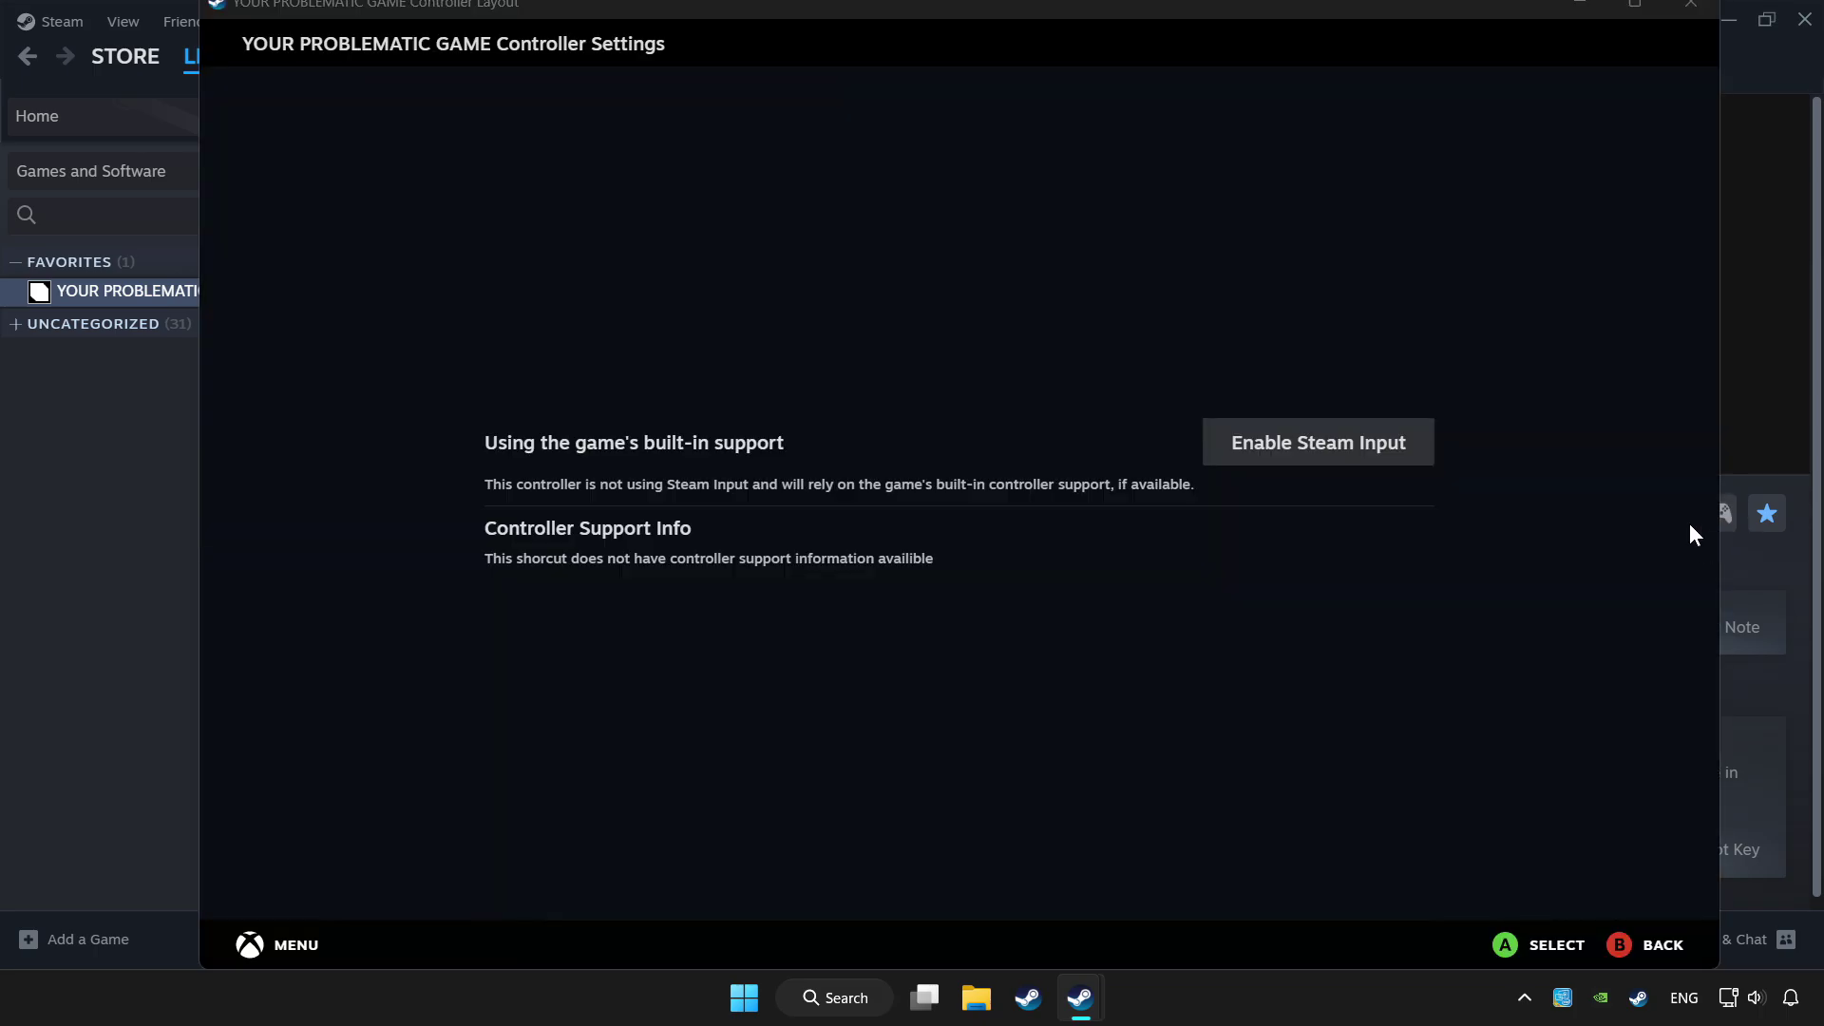
click(1326, 456)
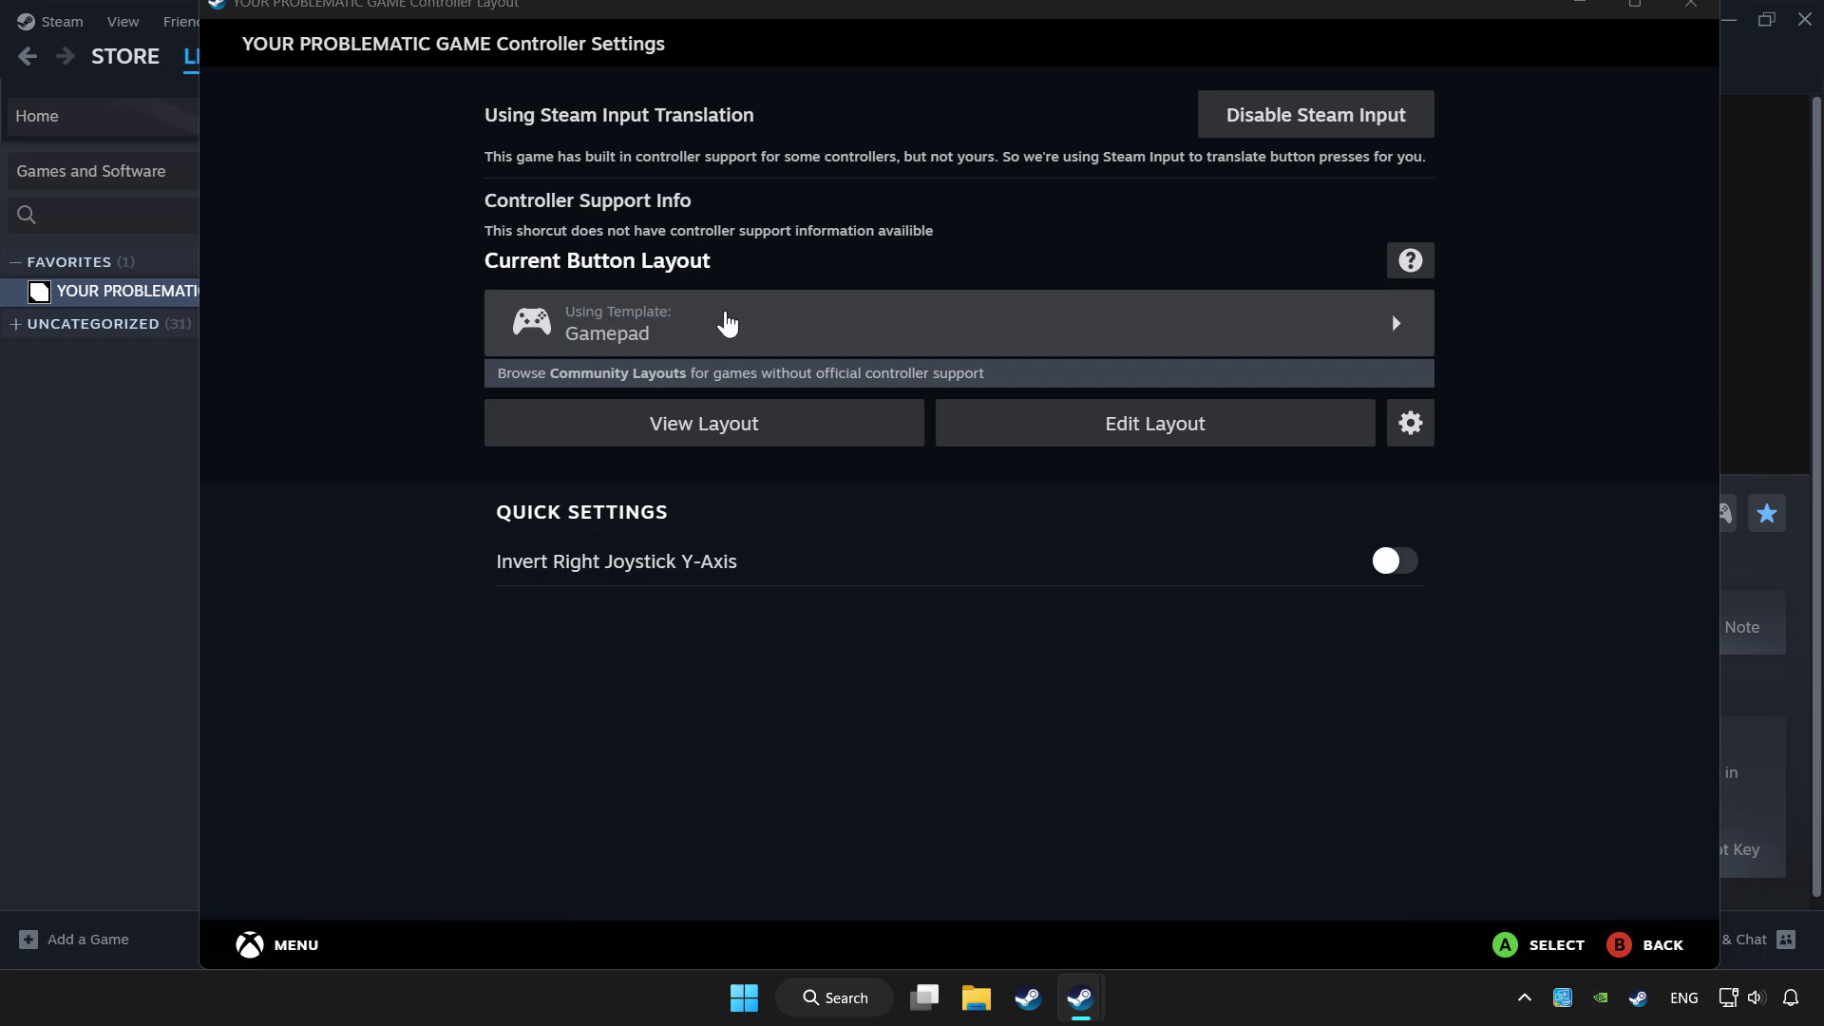
Step: Load Valve's Gamepad template as the game's layout and close Controller Settings
click(874, 326)
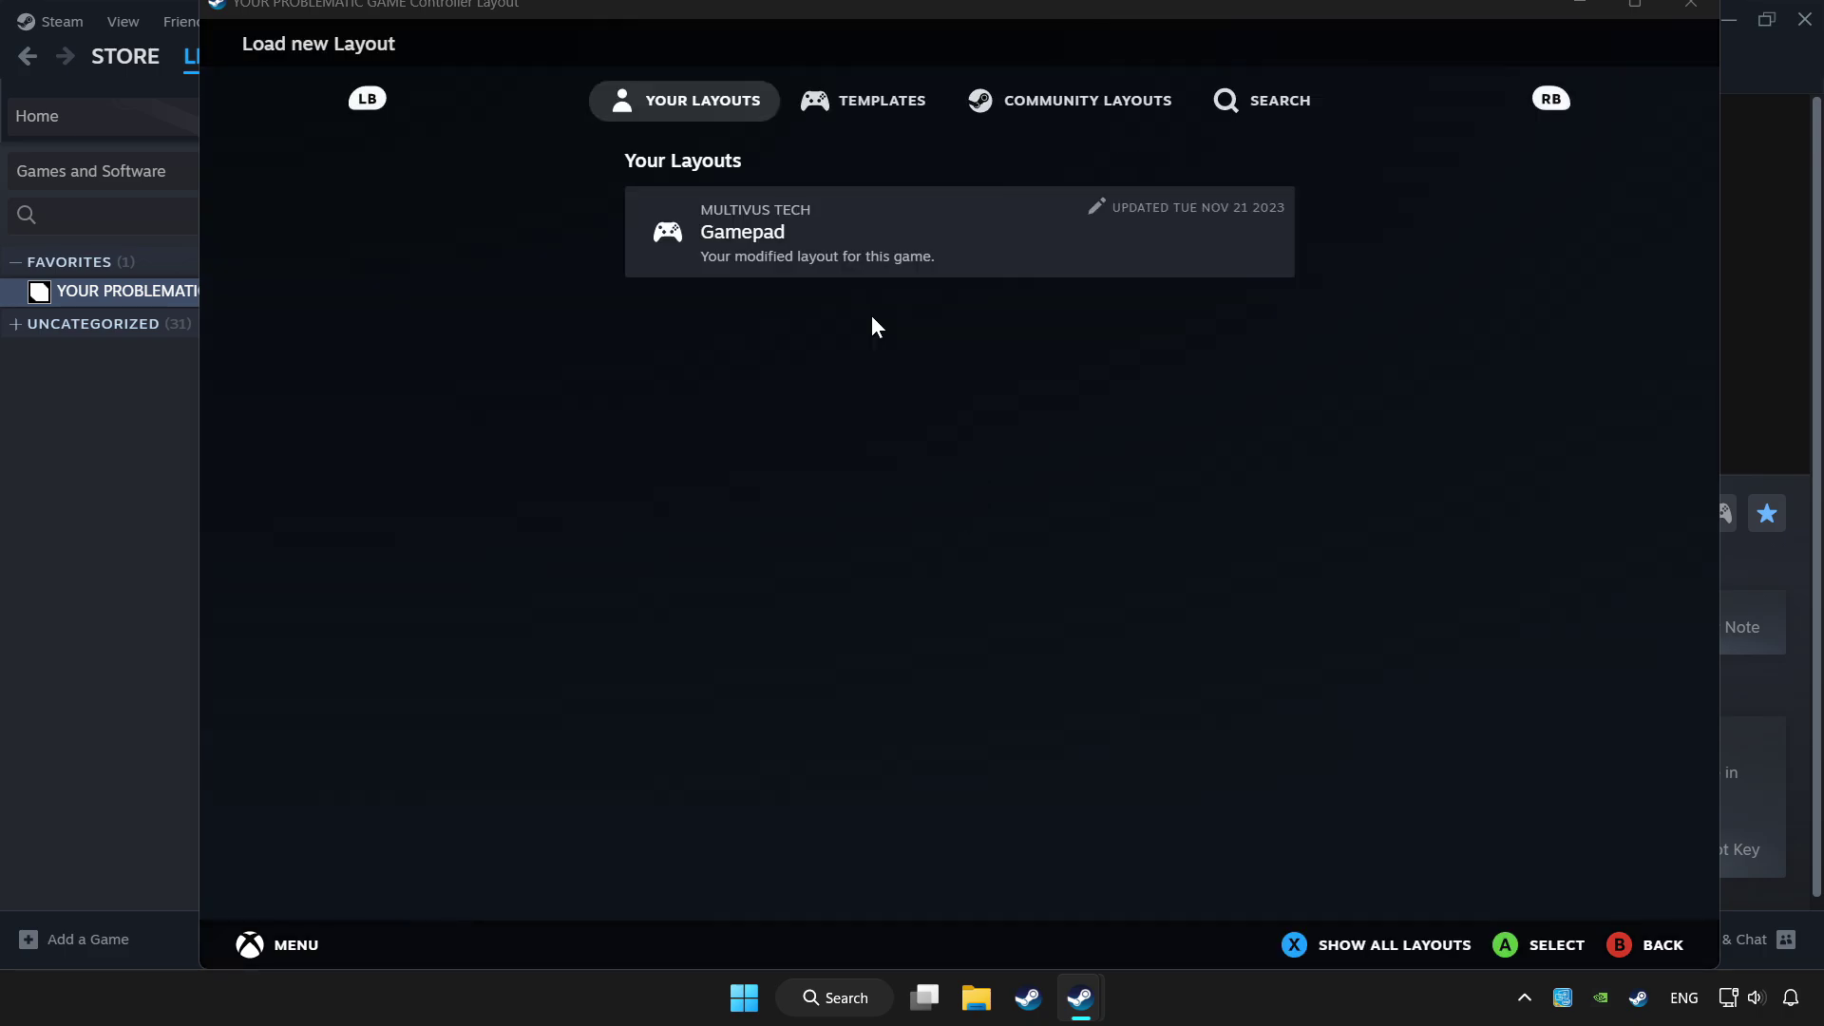
click(865, 104)
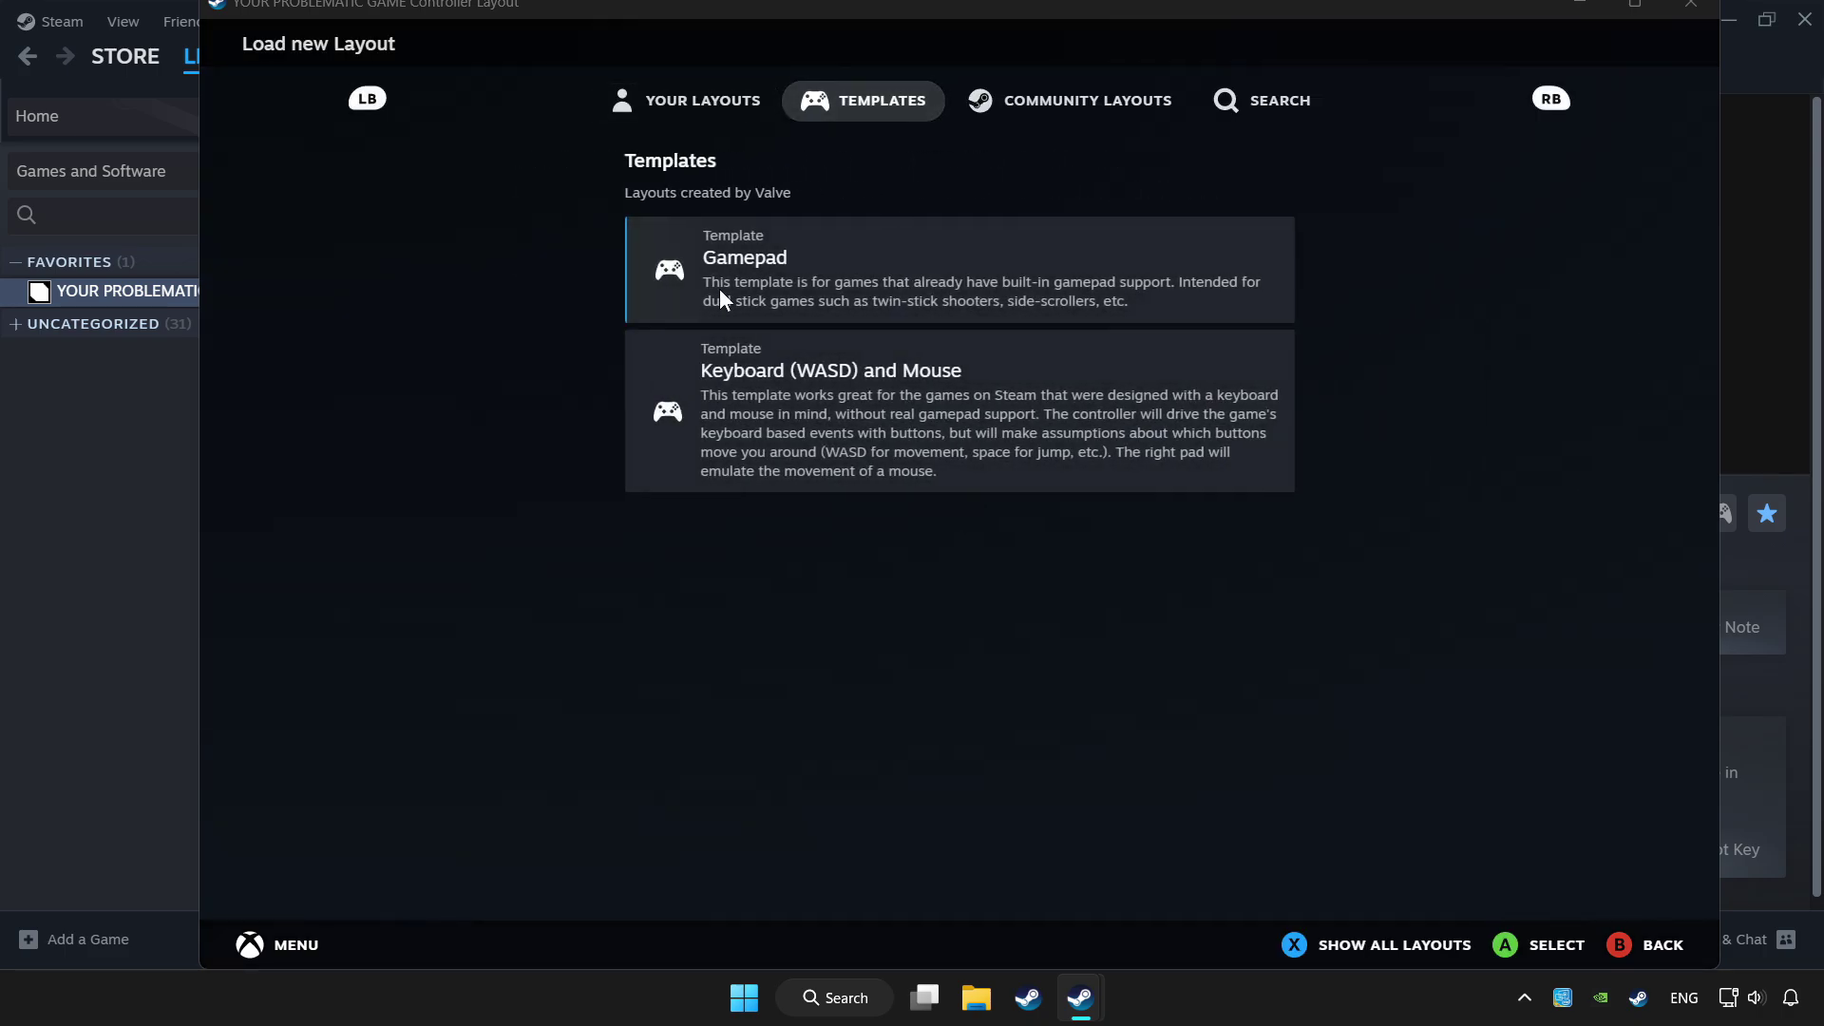
click(779, 259)
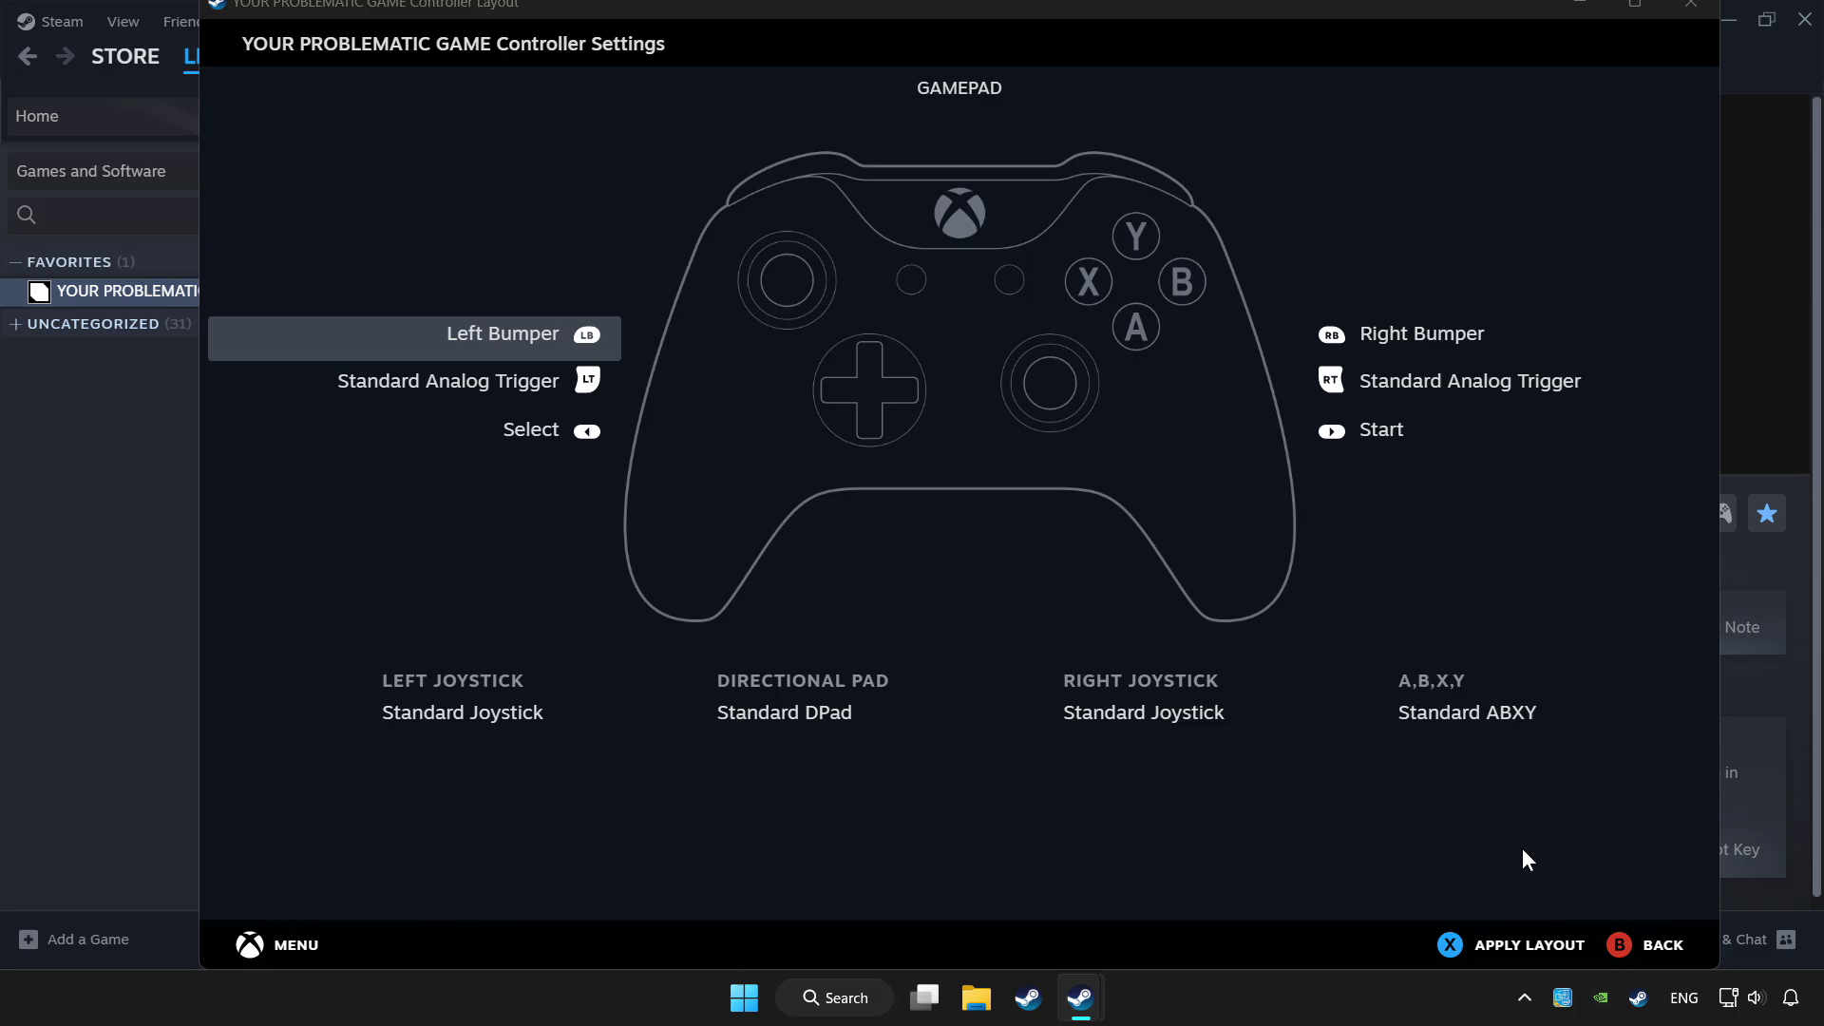
click(1494, 957)
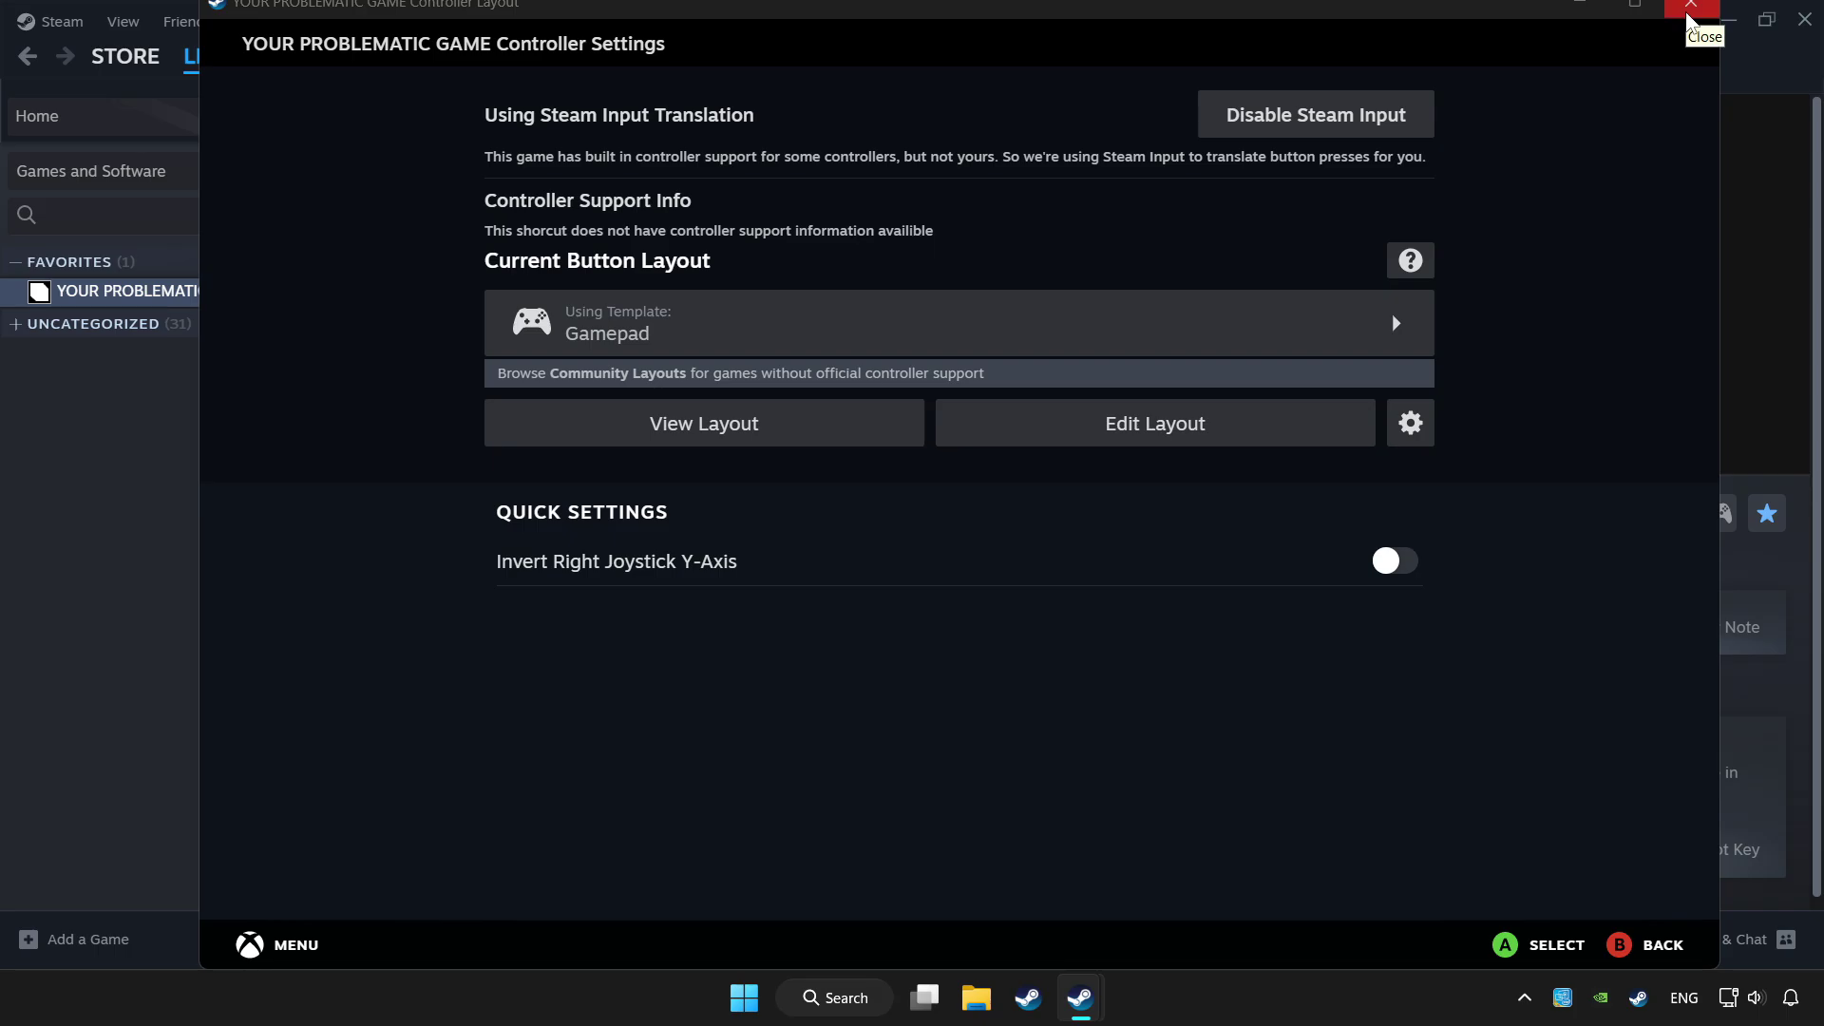
click(1689, 9)
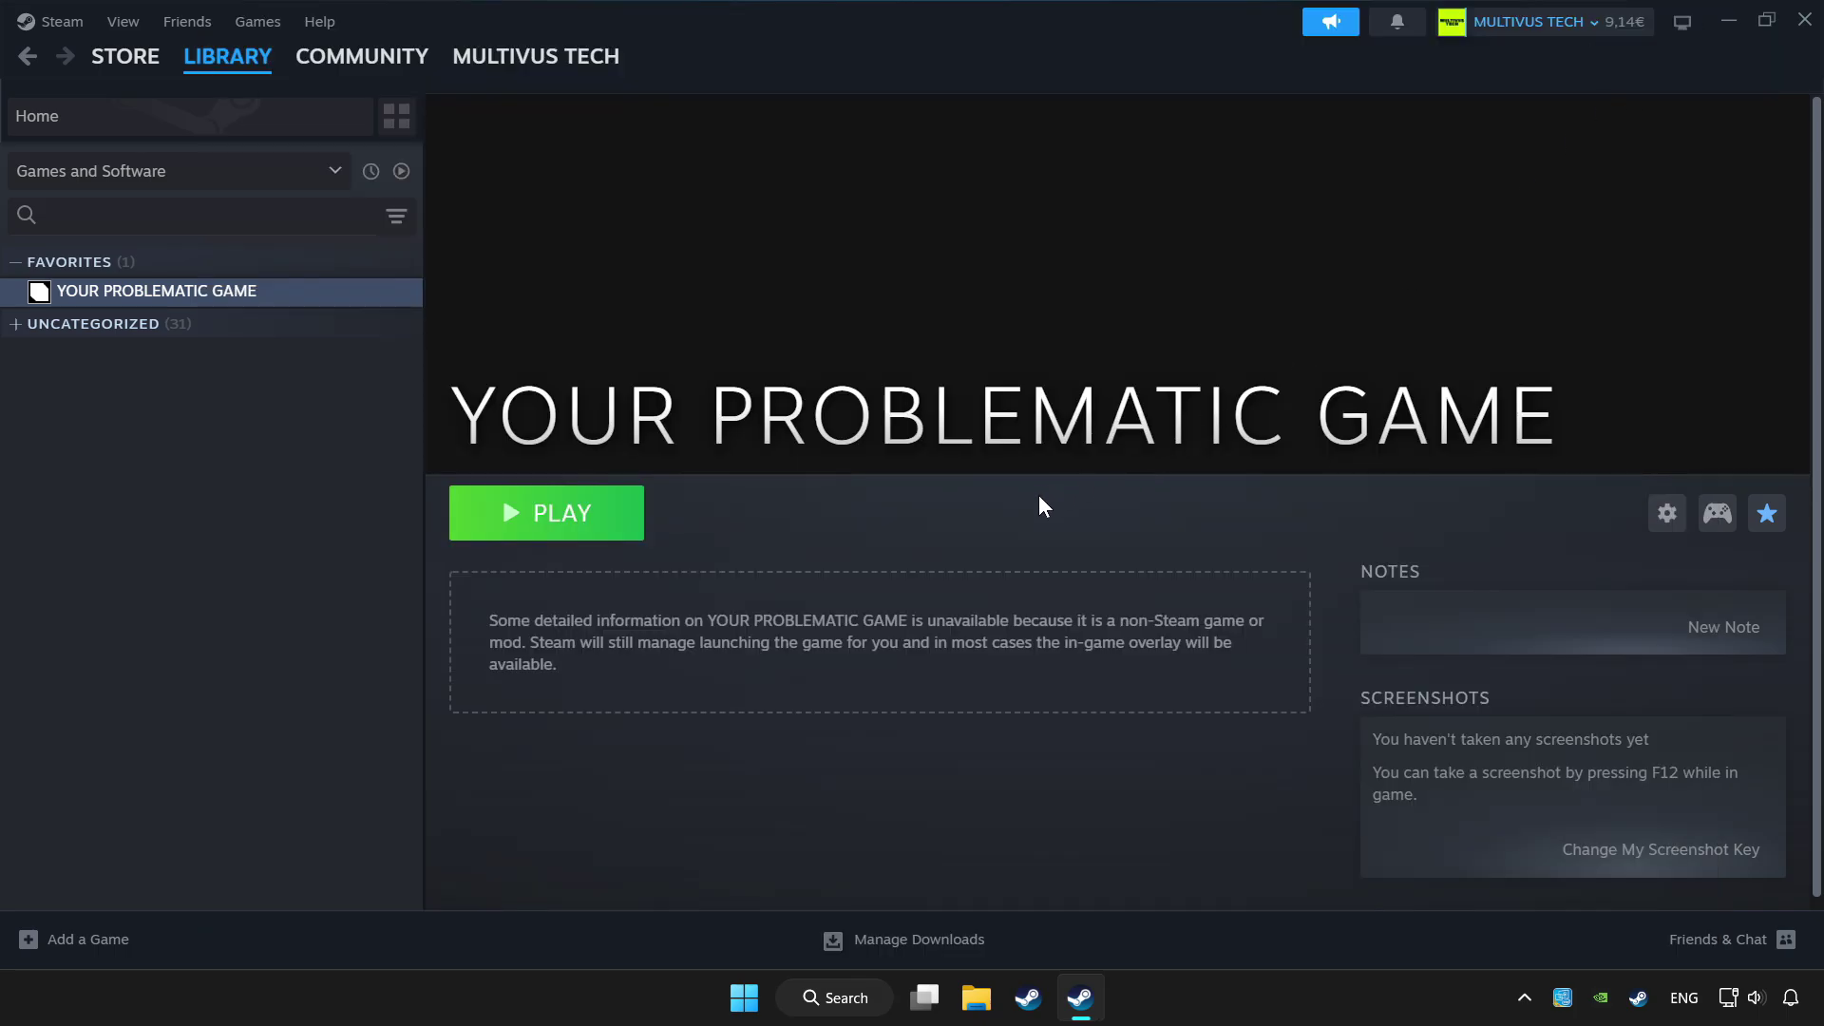